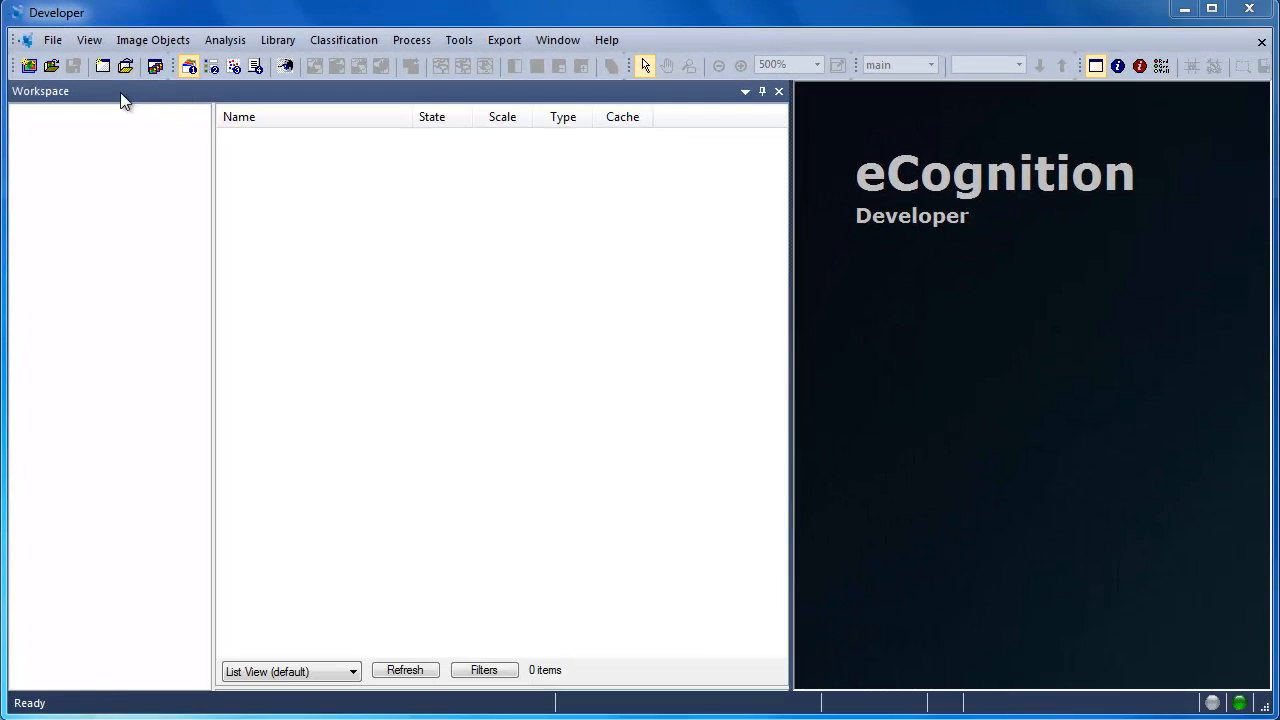
Step: Create a new workspace named WorkspaceDemo in the W:\GEOG883\Demo\eCognition\Project\Workspace folder
{"action": "left_click", "coordinate": [101, 72]}
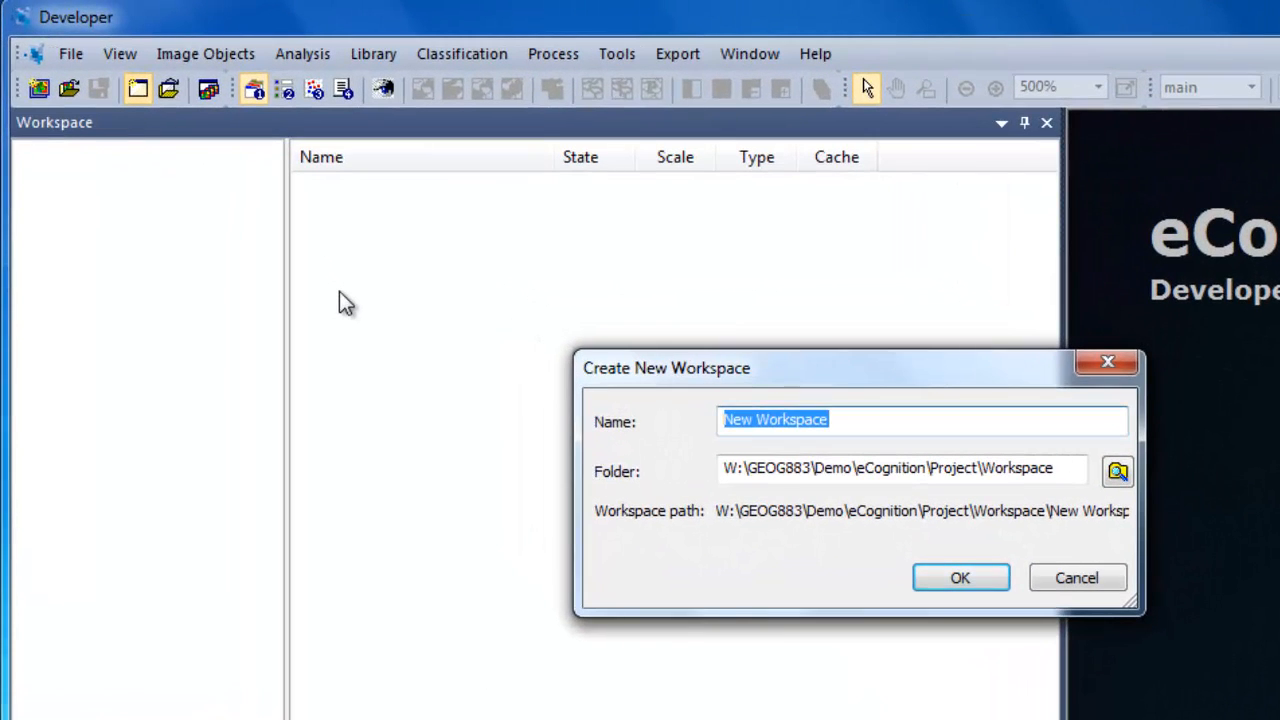
{"action": "type", "text": "Work"}
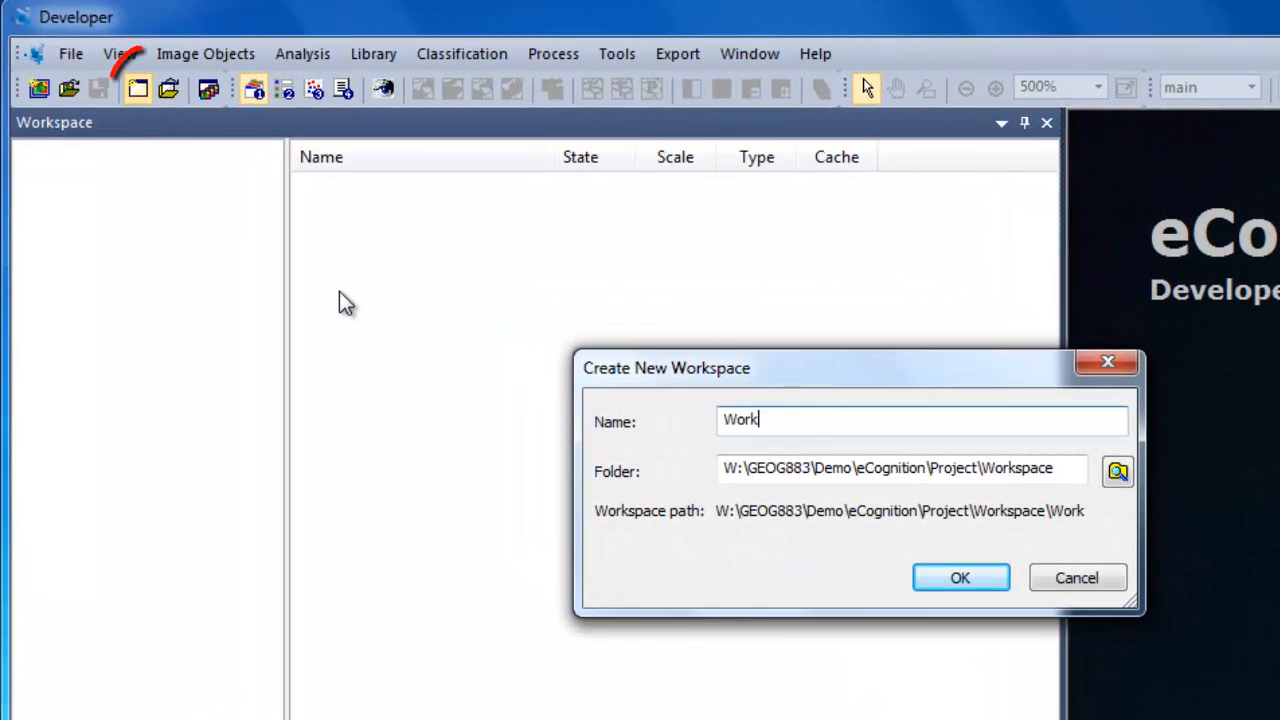
{"action": "type", "text": "spaceDemo"}
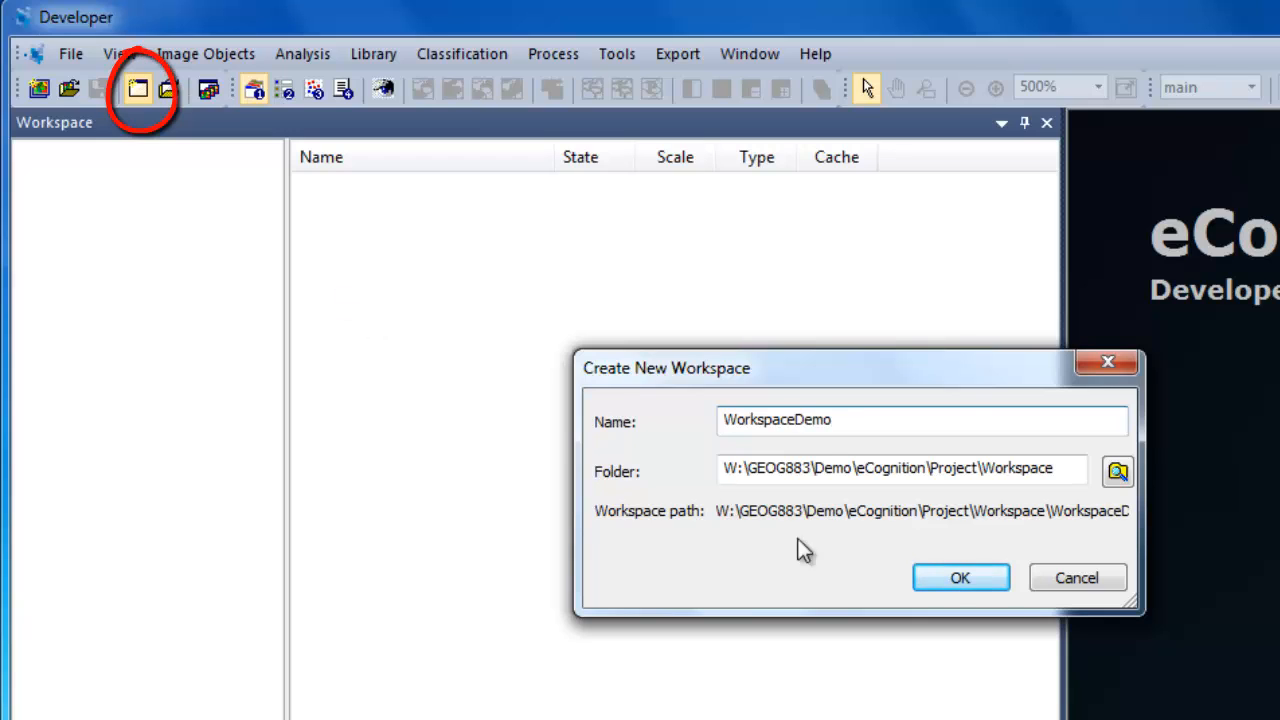
{"action": "left_click", "coordinate": [957, 580]}
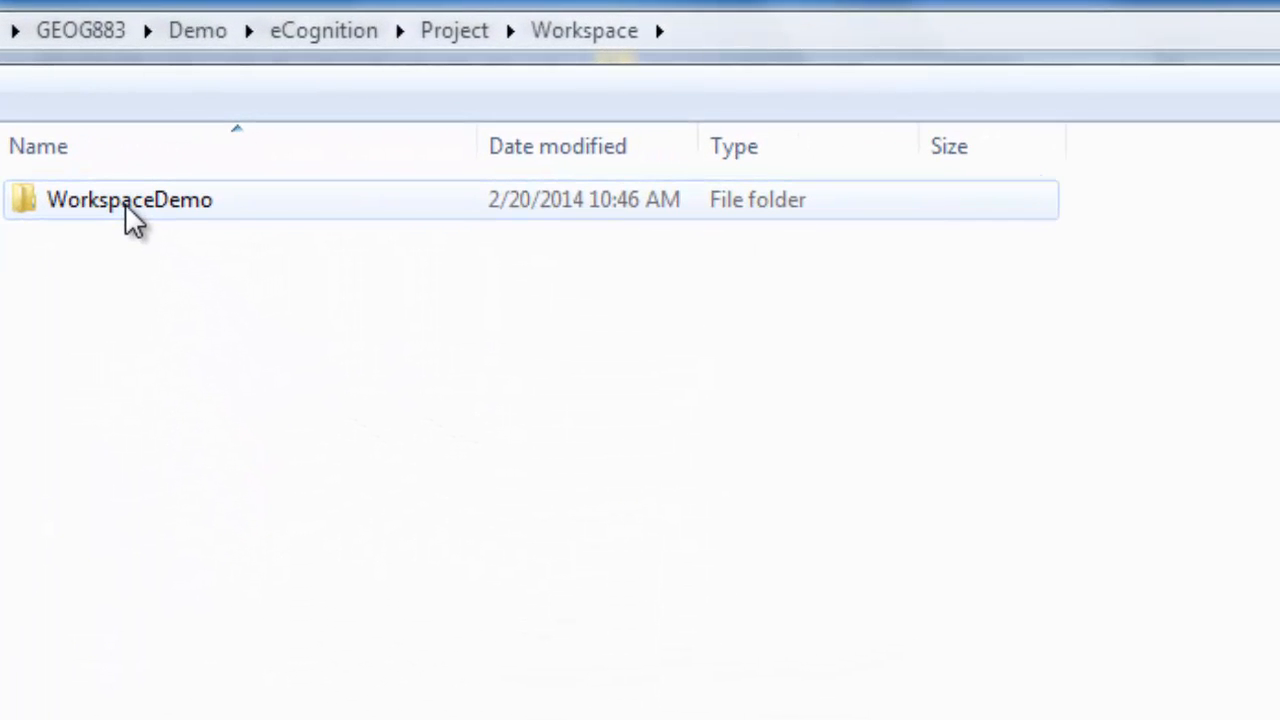
Step: Switch to Windows Explorer and inspect the contents of the new WorkspaceDemo folder, including the WorkspaceDemo.dpj file
{"action": "double_click", "coordinate": [125, 203]}
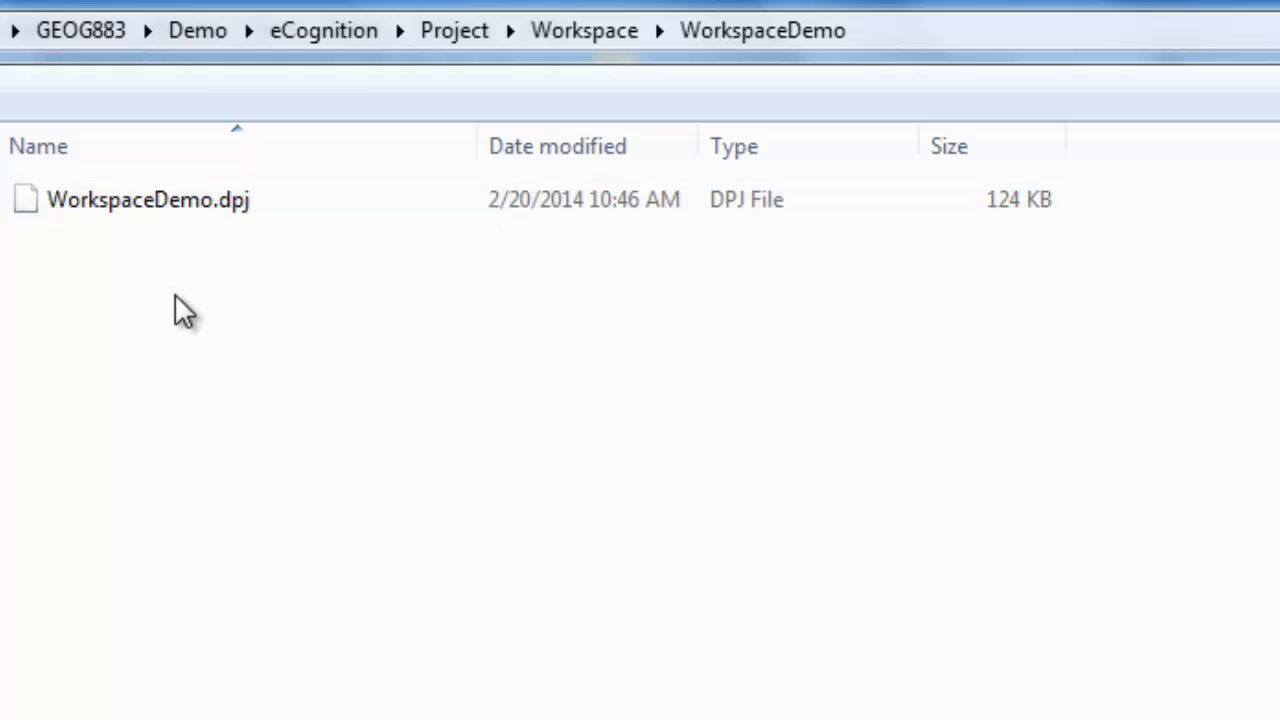
{"action": "left_click", "coordinate": [145, 202]}
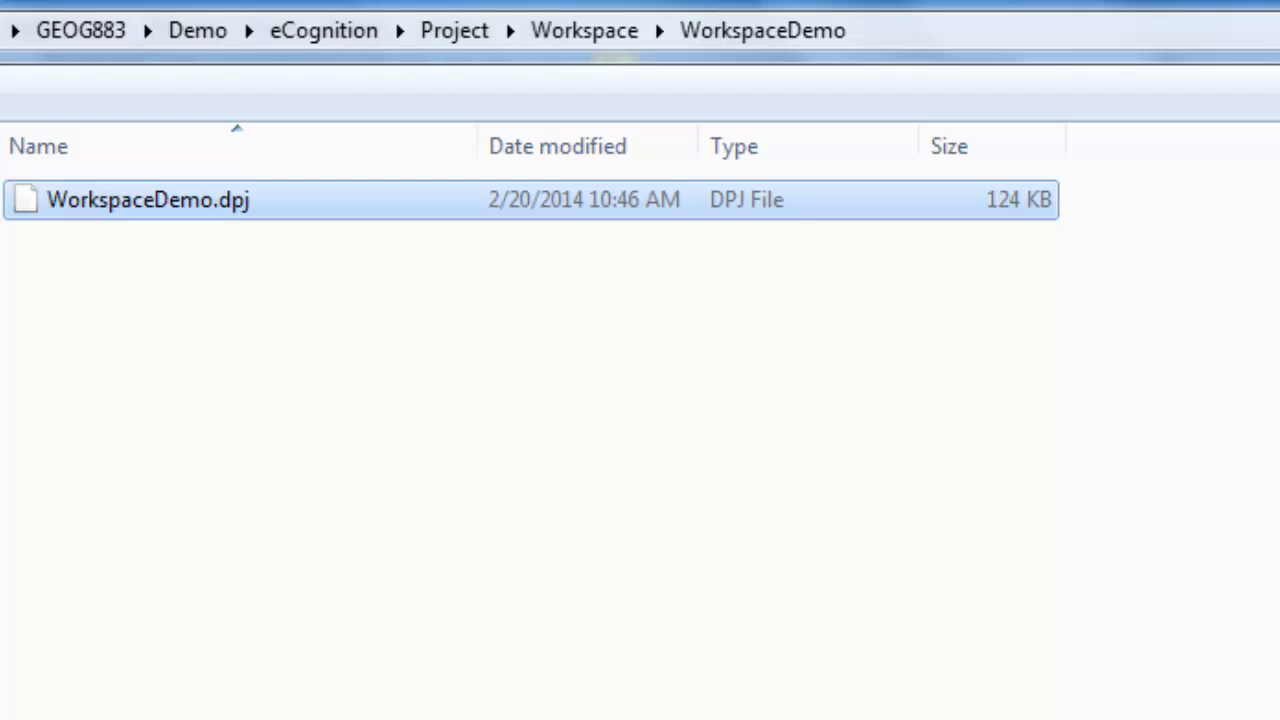
{"action": "key", "text": "BackSpace"}
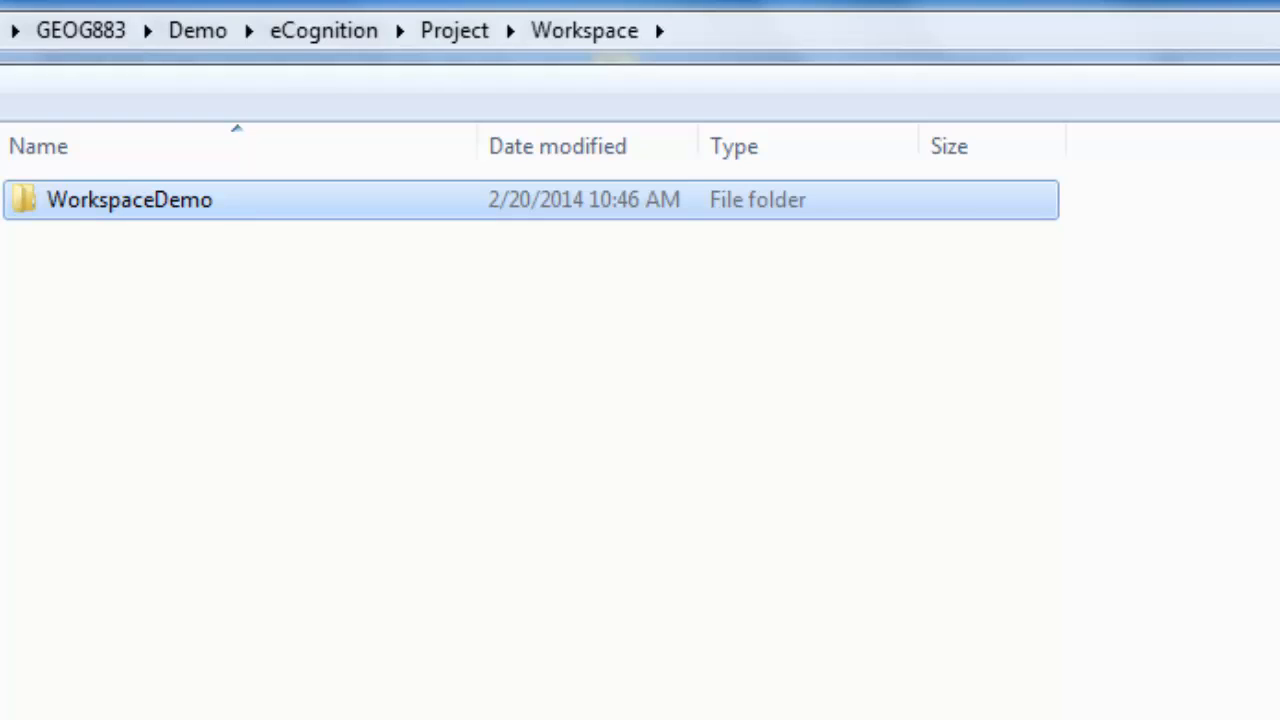
{"action": "key", "text": "Return"}
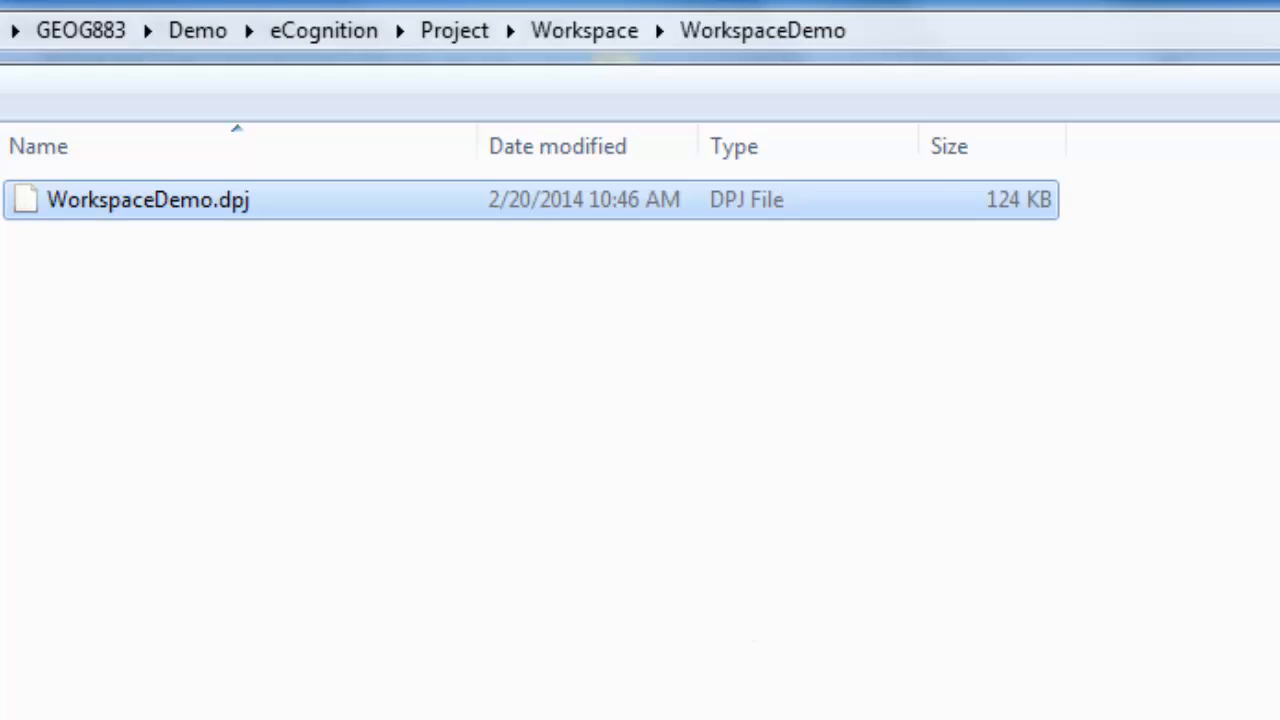
{"action": "key", "text": "Return"}
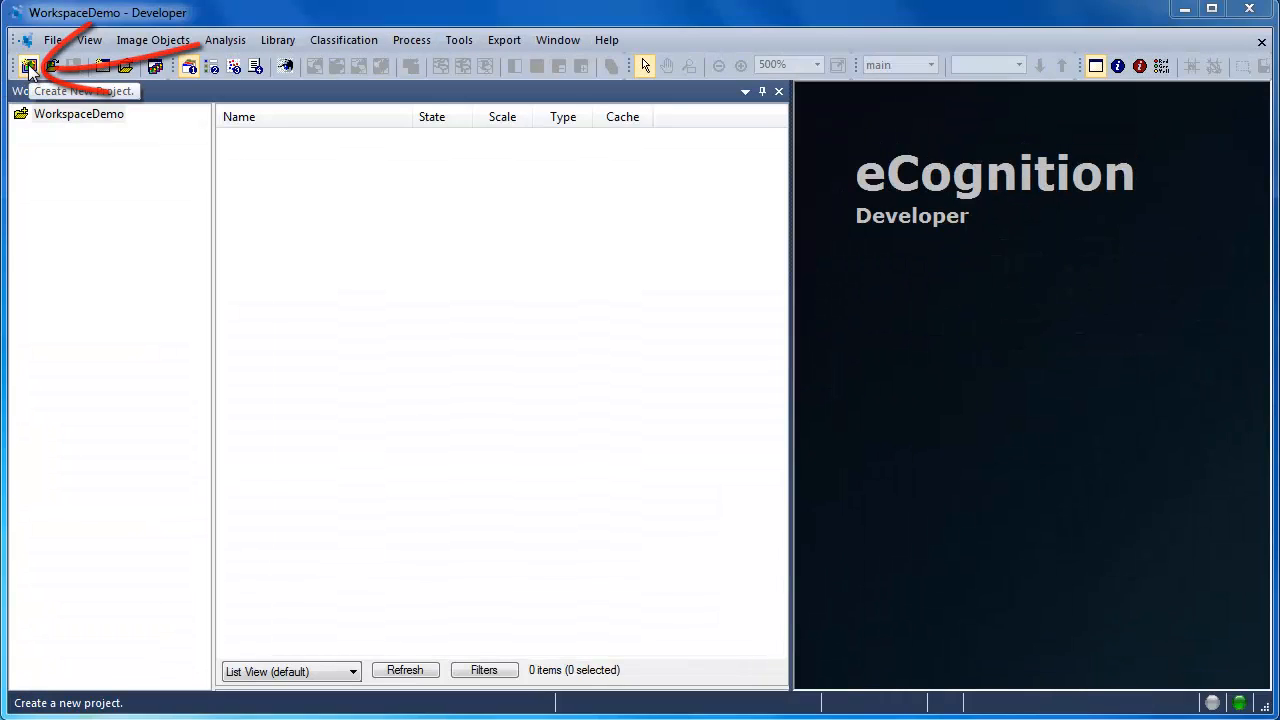
Step: Start a new project in the workspace and import naip.img as its image layers
{"action": "left_click", "coordinate": [29, 67]}
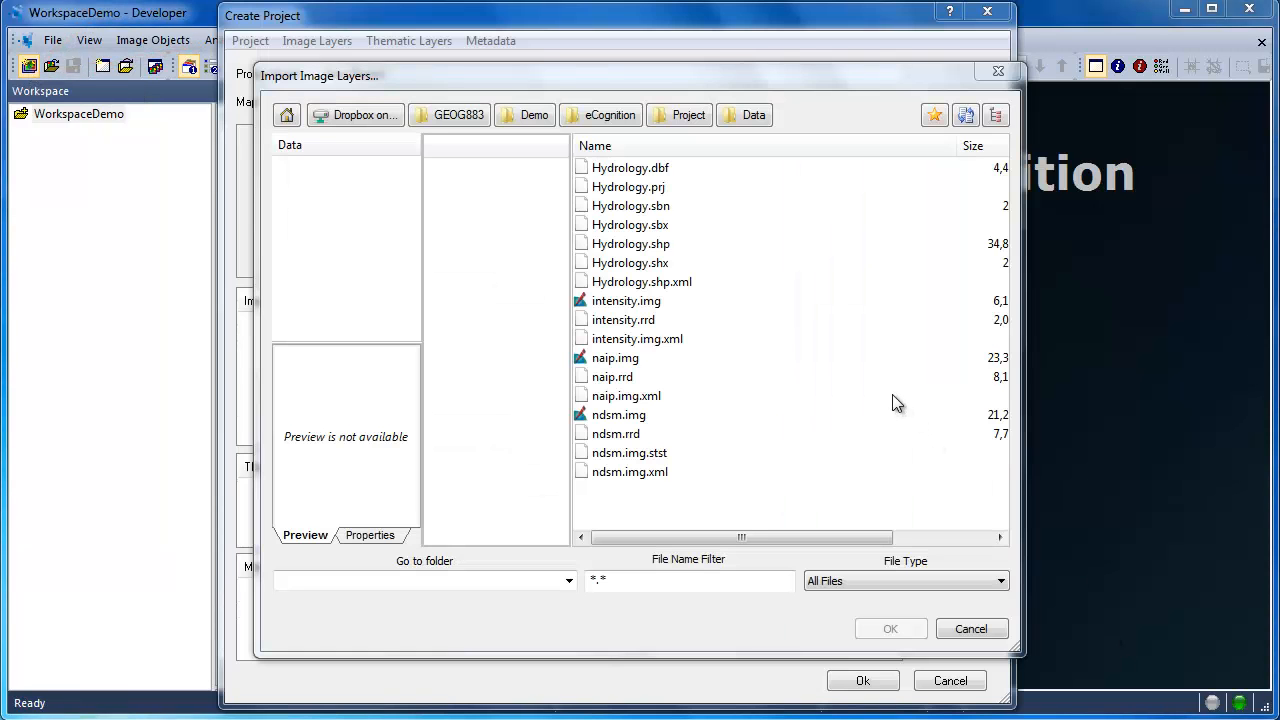
{"action": "left_click", "coordinate": [616, 362]}
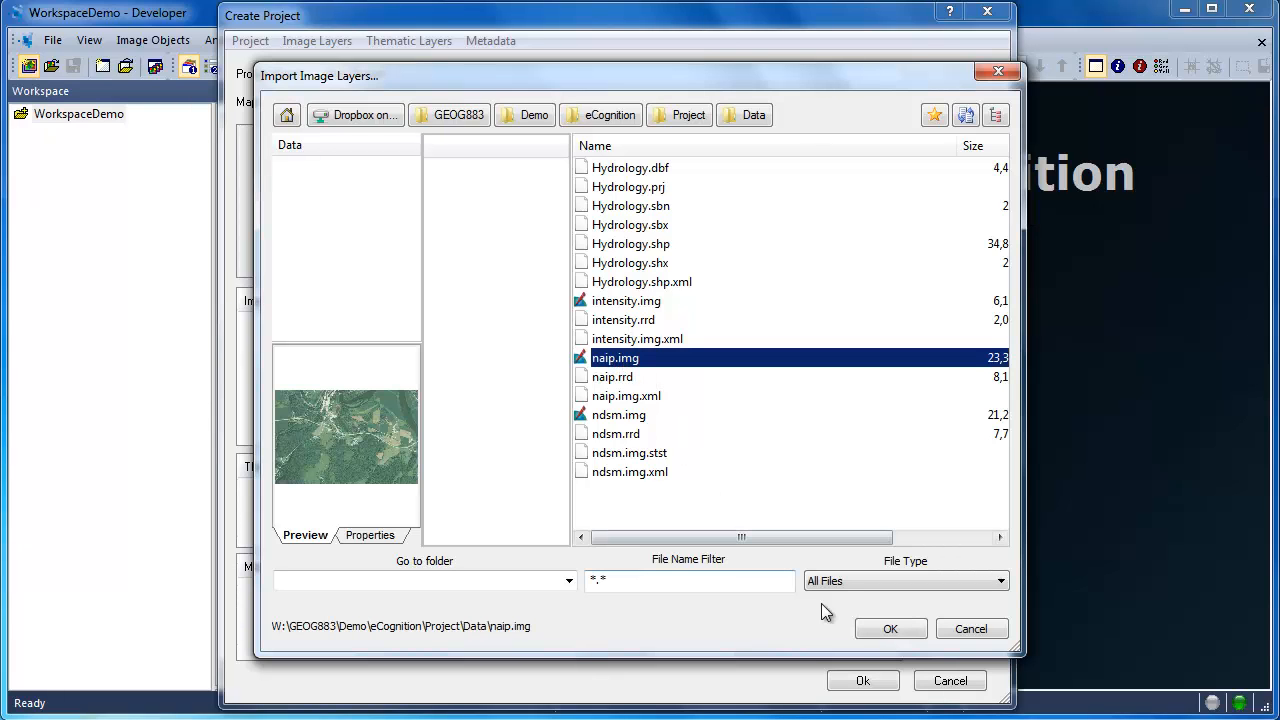
{"action": "left_click", "coordinate": [886, 629]}
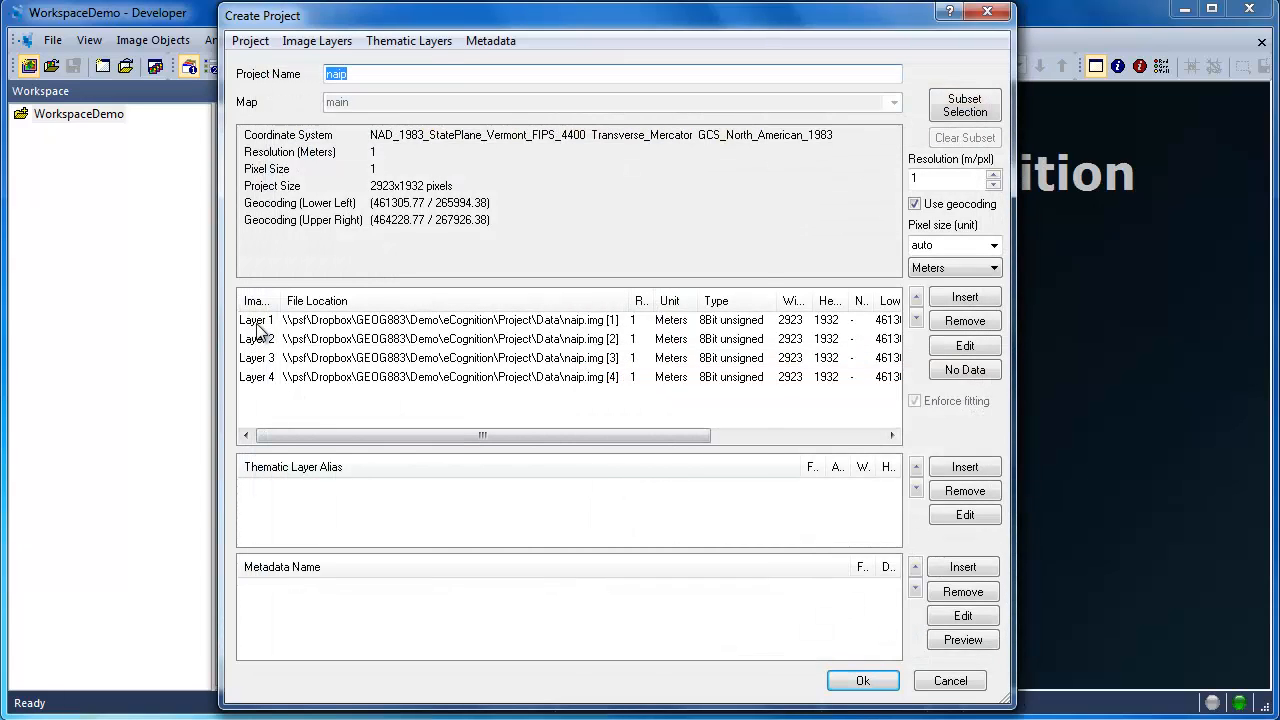
Step: Set the alias of image Layer 1 to Red and of Layer 2 to Green
{"action": "double_click", "coordinate": [257, 328]}
{"action": "type", "text": "Re"}
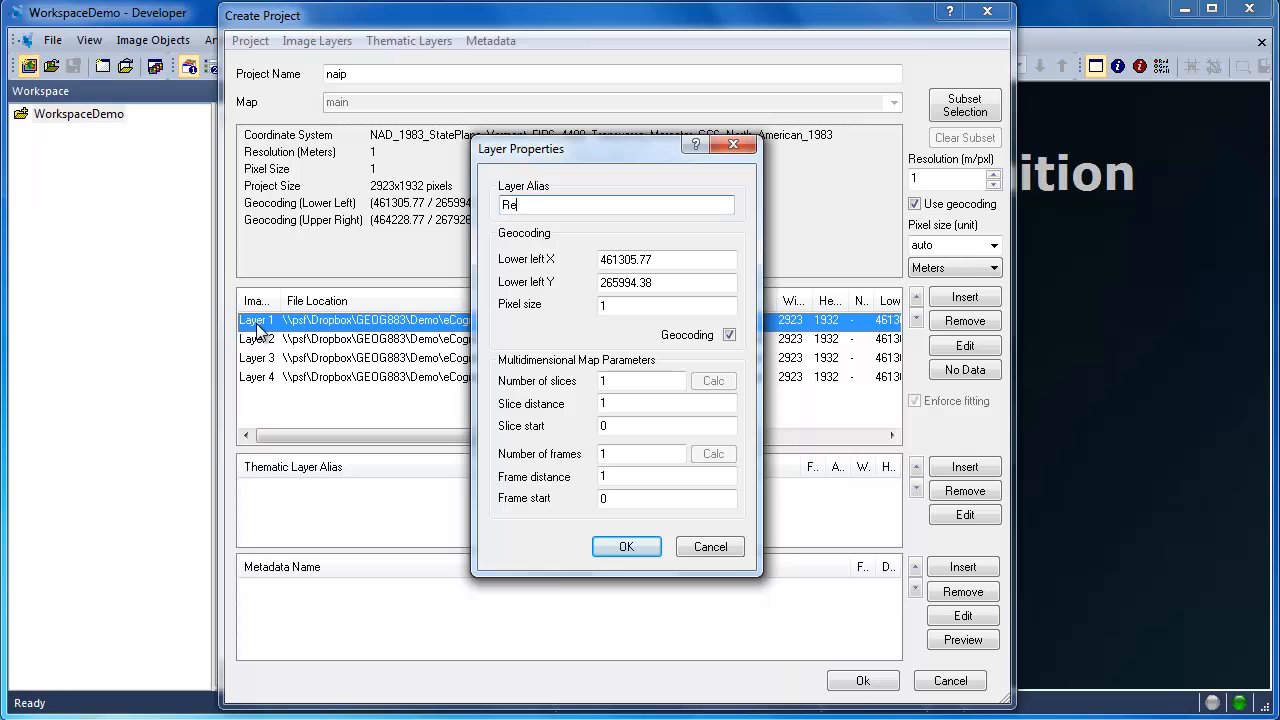
{"action": "type", "text": "d"}
{"action": "left_click", "coordinate": [624, 546]}
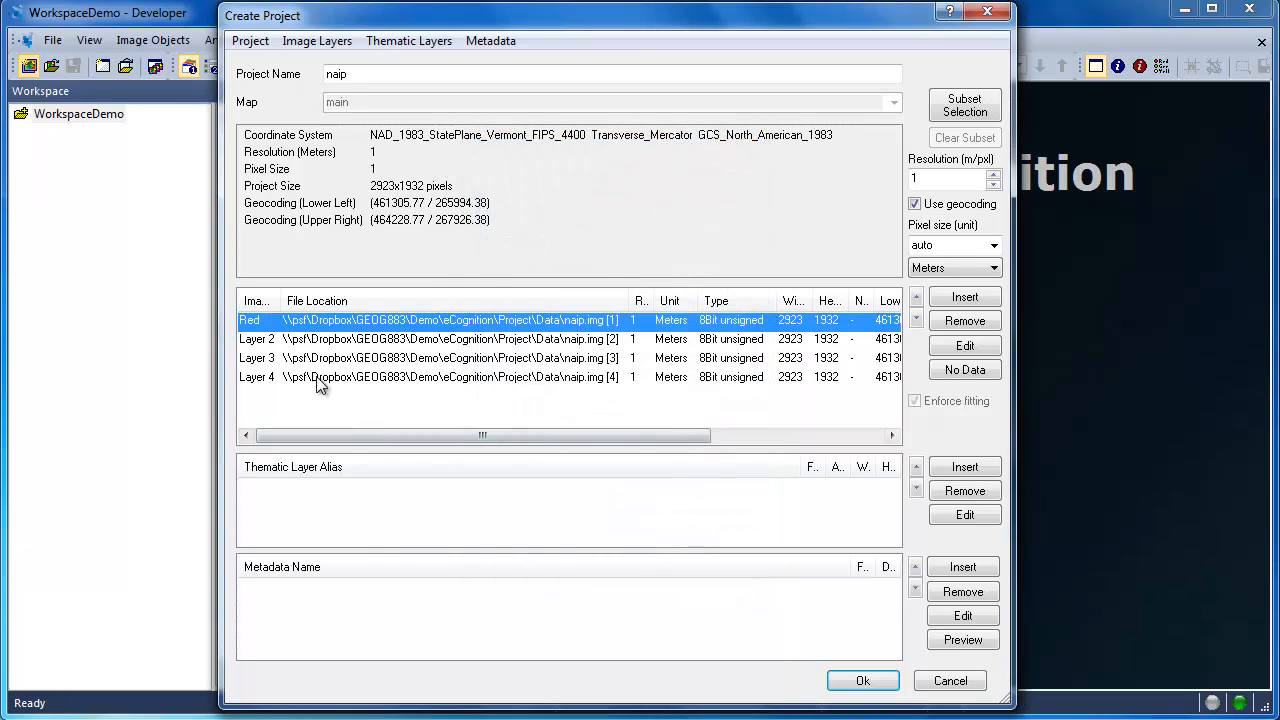
{"action": "double_click", "coordinate": [257, 340]}
{"action": "type", "text": "Gr"}
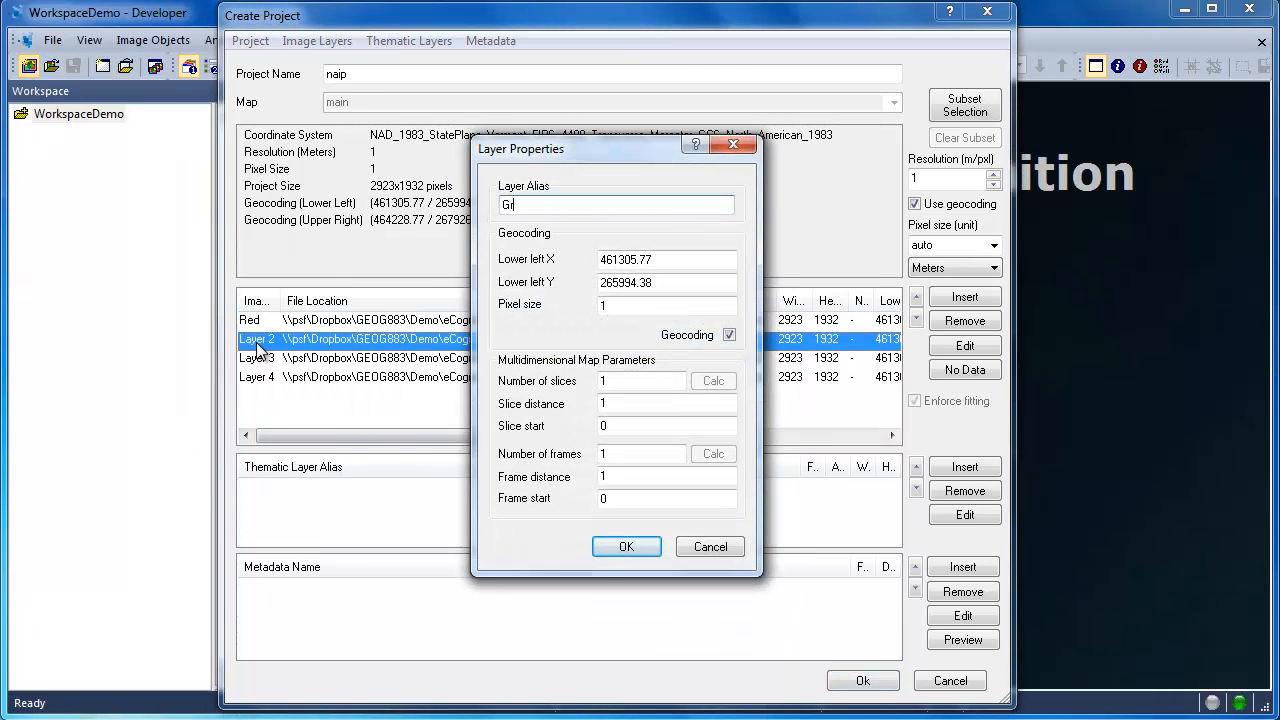
{"action": "type", "text": "een"}
{"action": "left_click", "coordinate": [624, 546]}
Step: Set the alias of image Layer 3 to Blue and of Layer 4 to NIR
{"action": "double_click", "coordinate": [268, 360]}
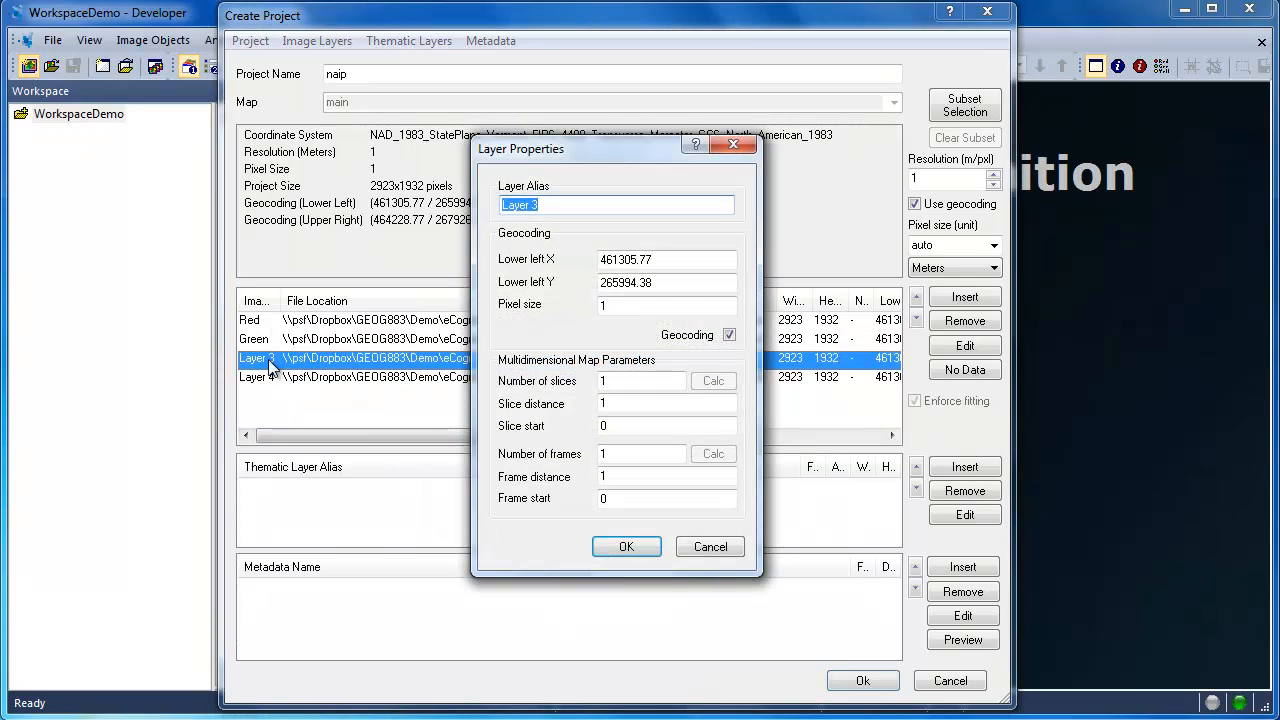
{"action": "type", "text": "Blue"}
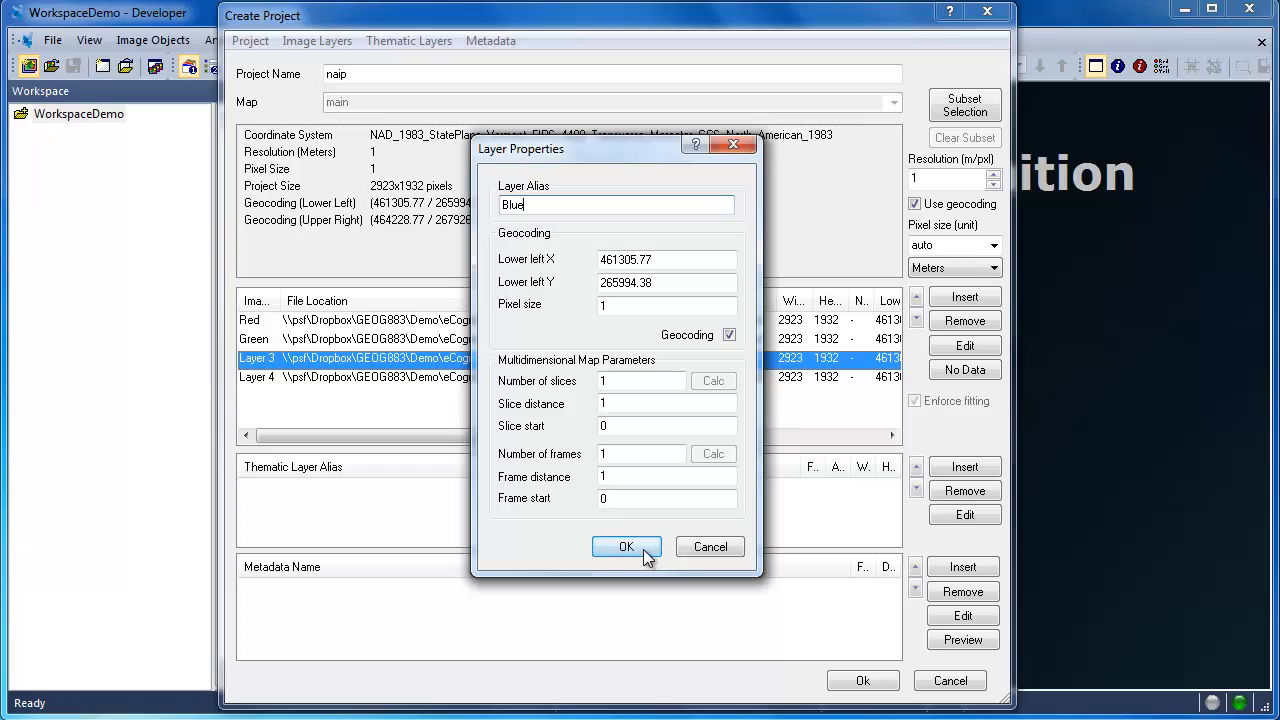
{"action": "left_click", "coordinate": [644, 550]}
{"action": "double_click", "coordinate": [243, 375]}
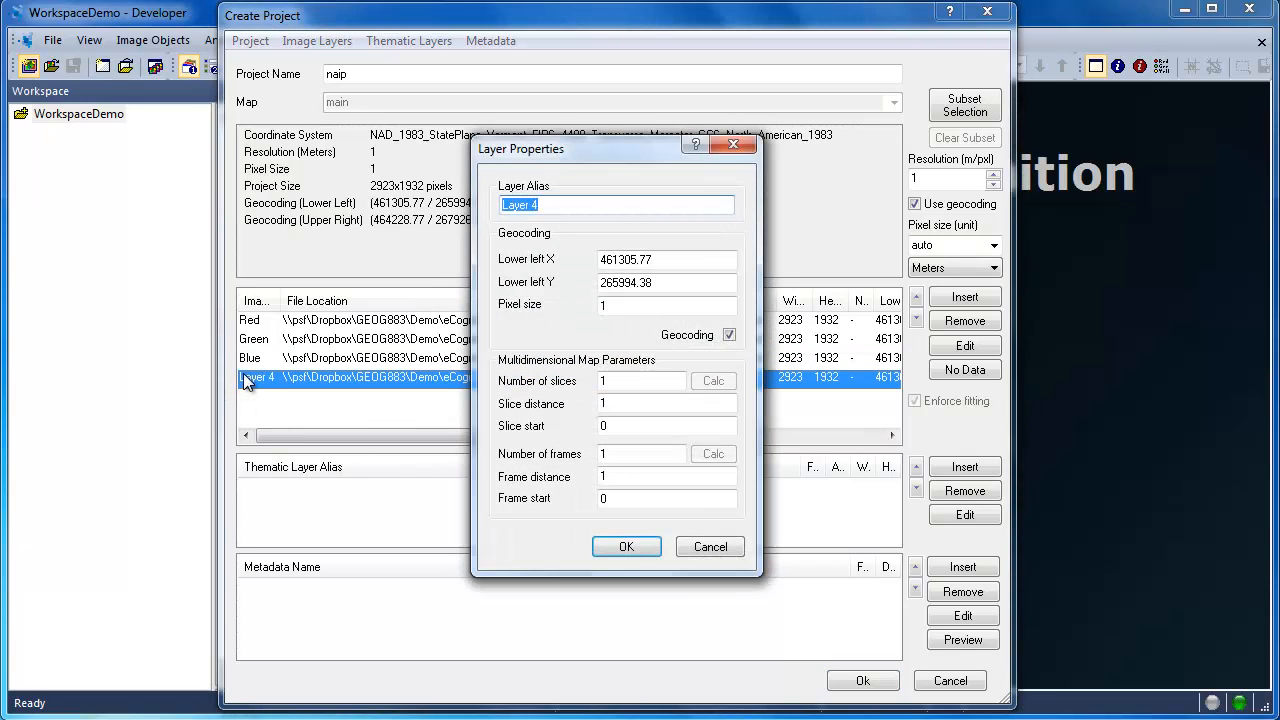
{"action": "type", "text": "NIR"}
{"action": "left_click", "coordinate": [624, 545]}
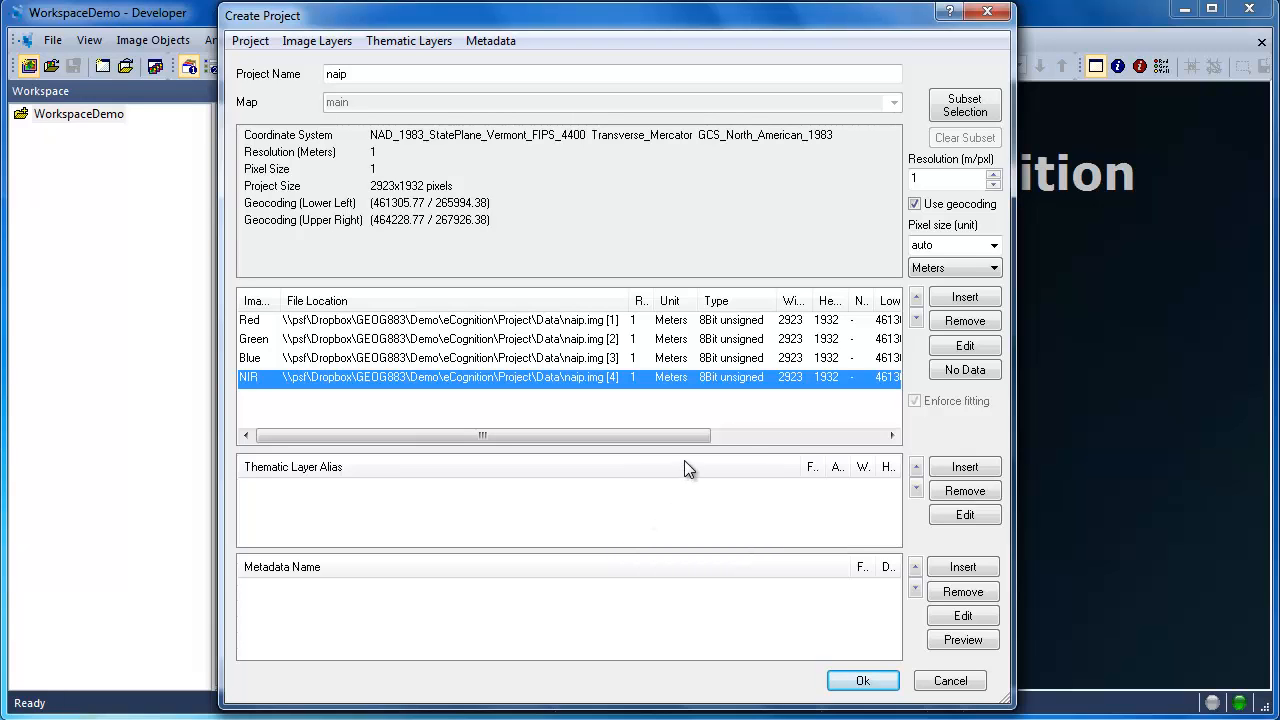
Step: Add intensity.img to the project as an image layer and give it the alias Intensity
{"action": "left_click", "coordinate": [948, 297]}
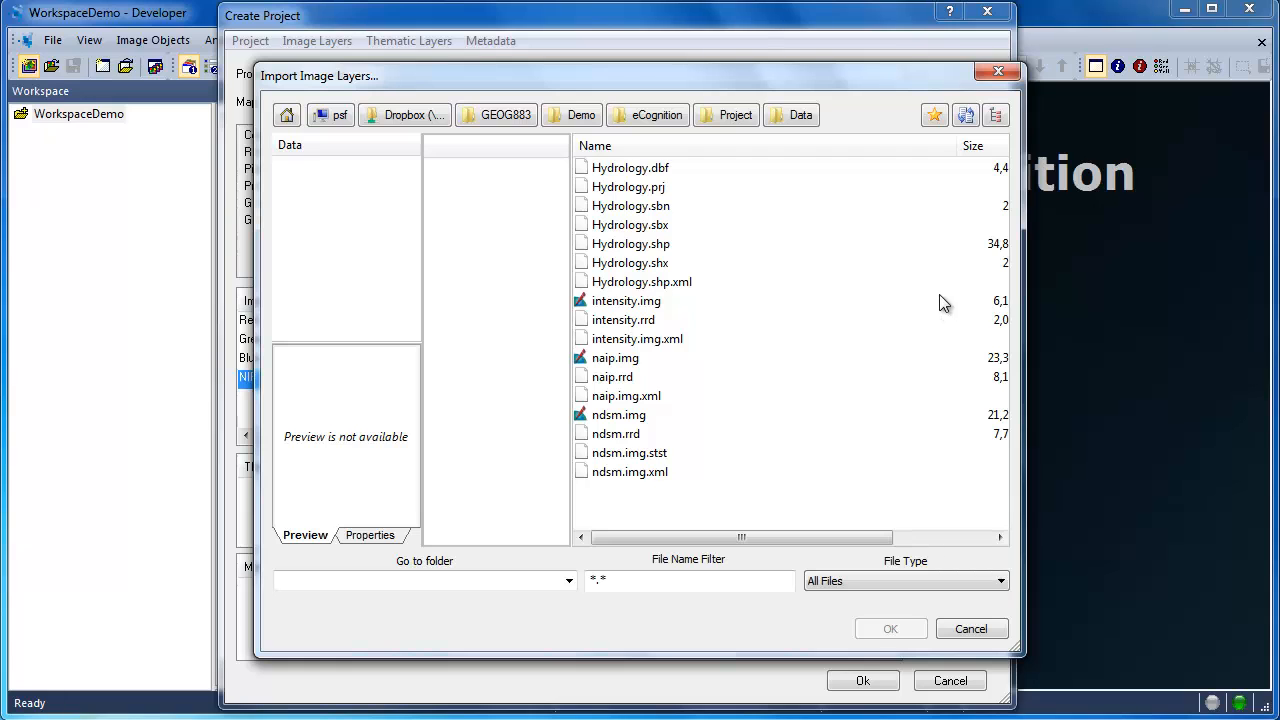
{"action": "left_click", "coordinate": [642, 301]}
{"action": "left_click", "coordinate": [890, 626]}
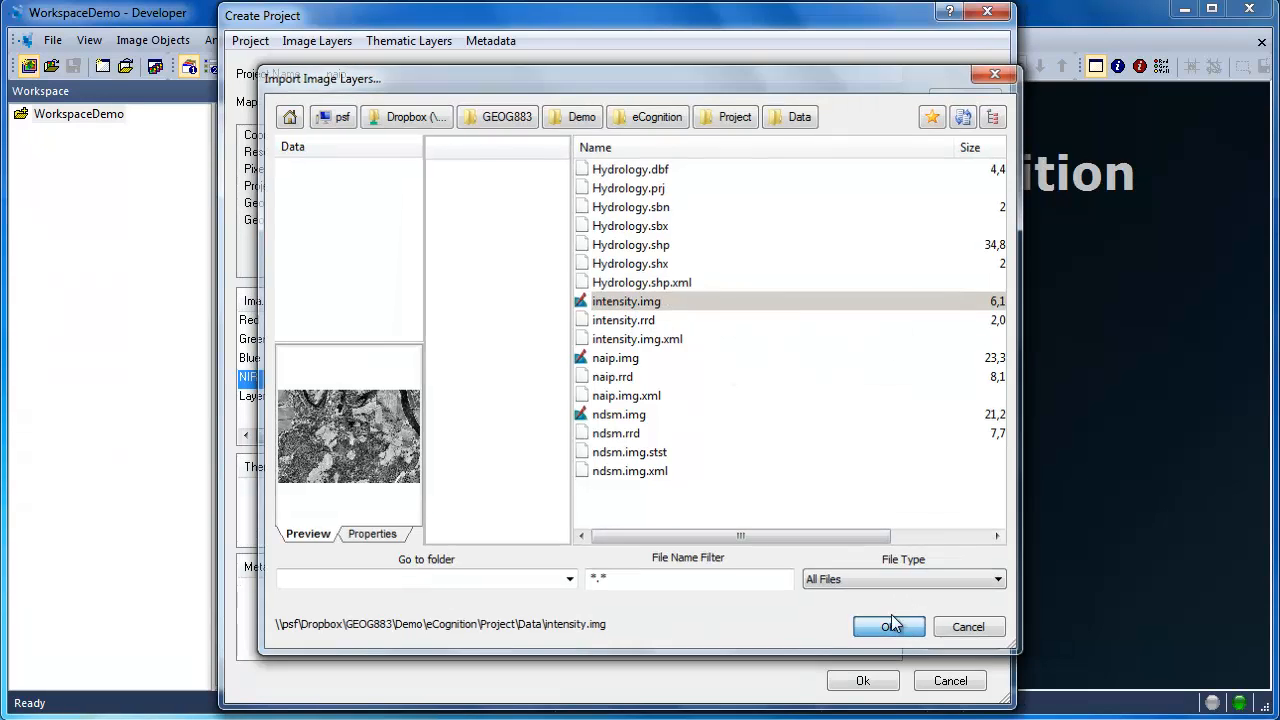
{"action": "double_click", "coordinate": [265, 395]}
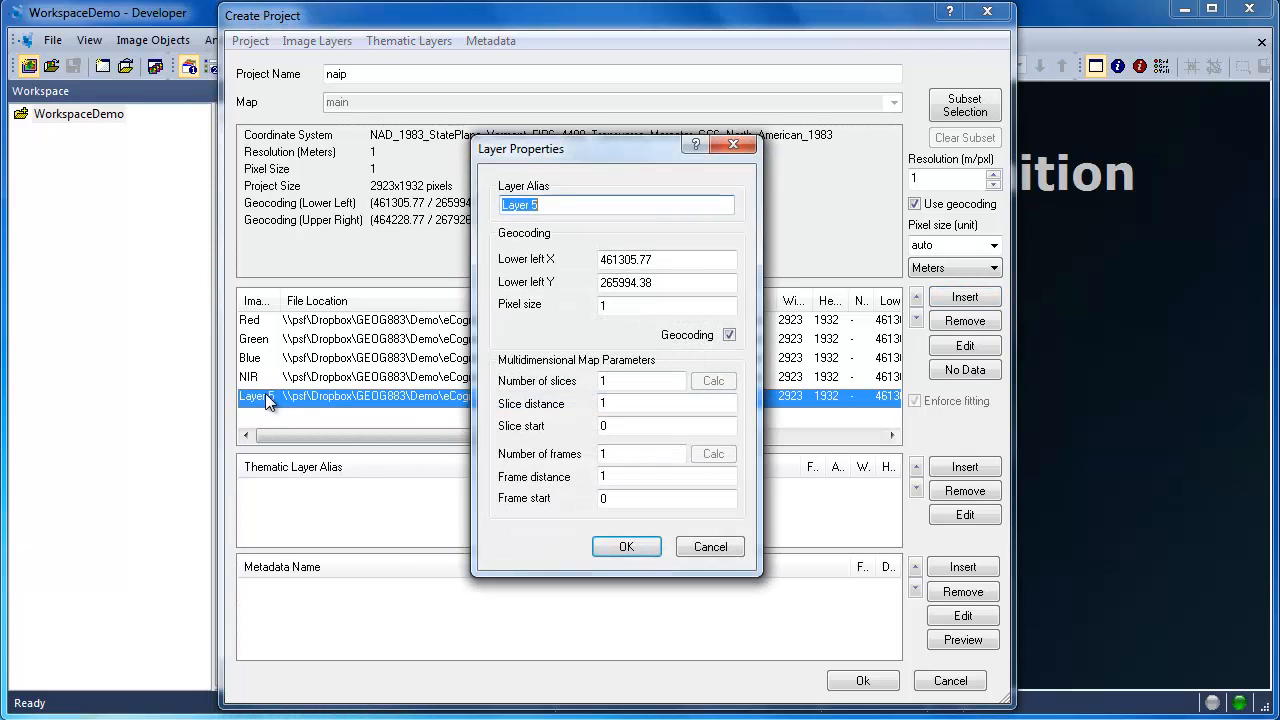
{"action": "type", "text": "Intensity"}
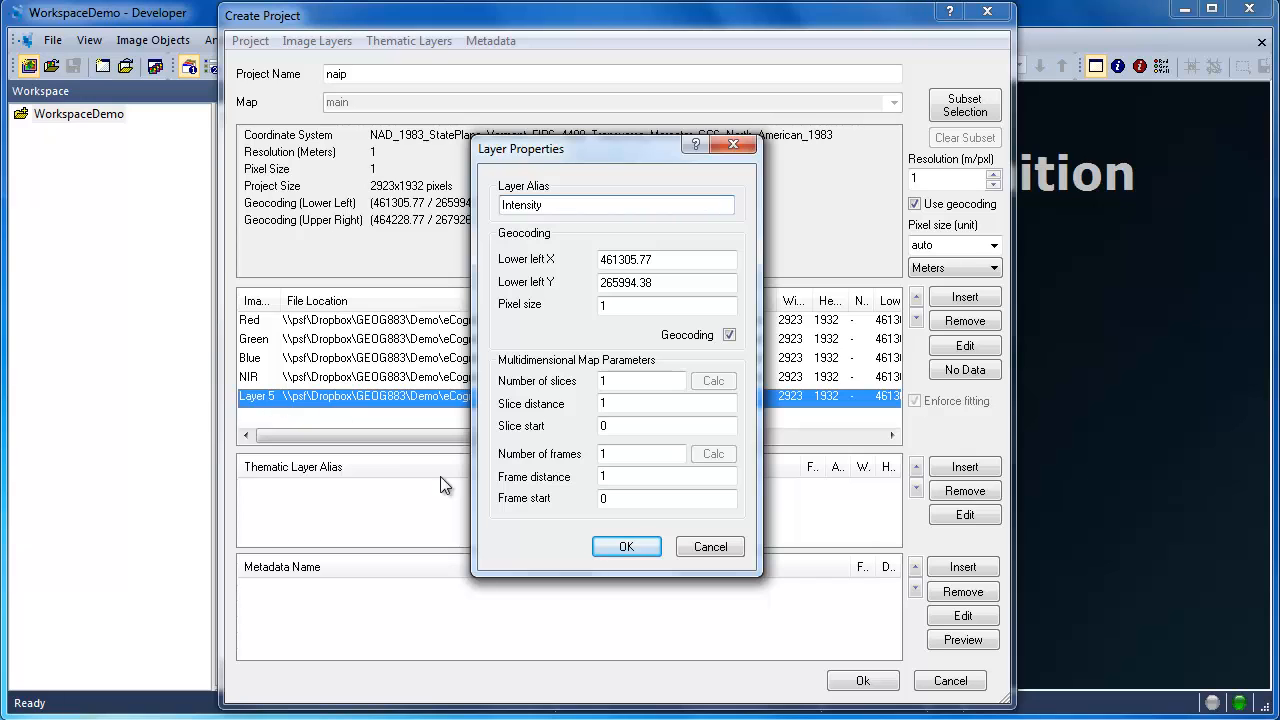
{"action": "left_click", "coordinate": [632, 546]}
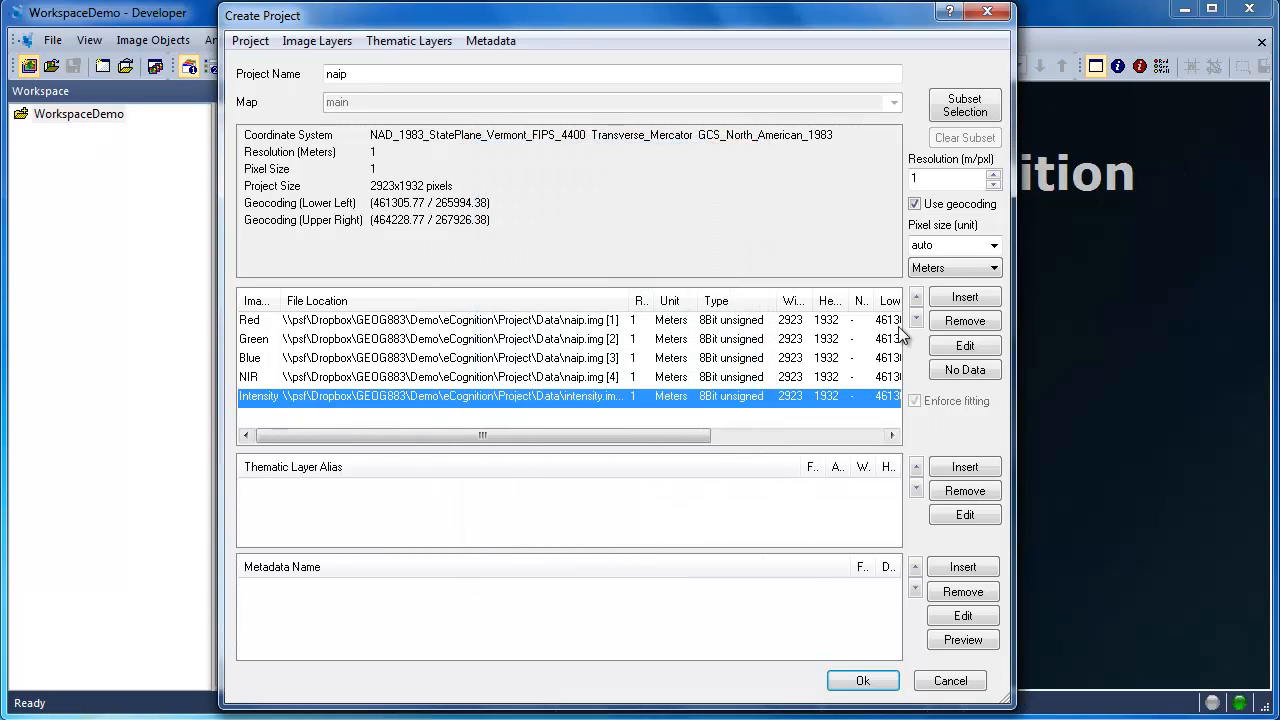
Step: Add ndsm.img to the project as an image layer and give it the alias nDSM
{"action": "left_click", "coordinate": [947, 301]}
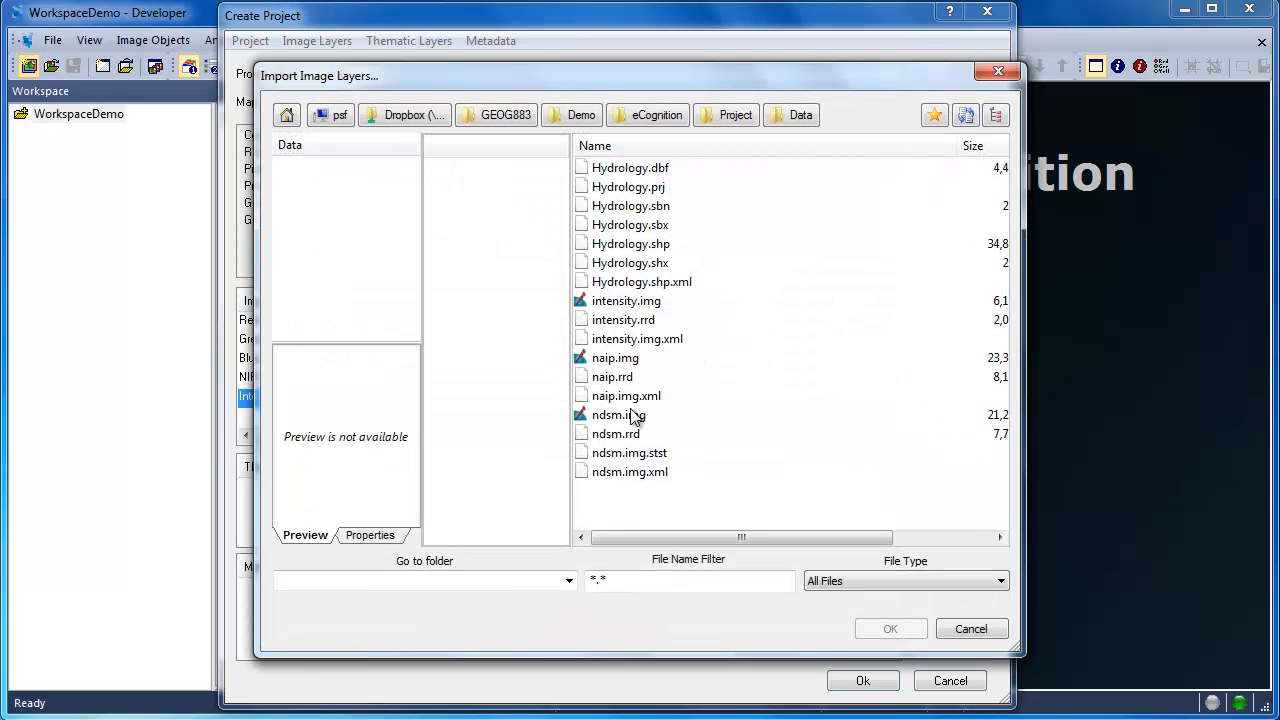
{"action": "left_click", "coordinate": [630, 422]}
{"action": "left_click", "coordinate": [884, 628]}
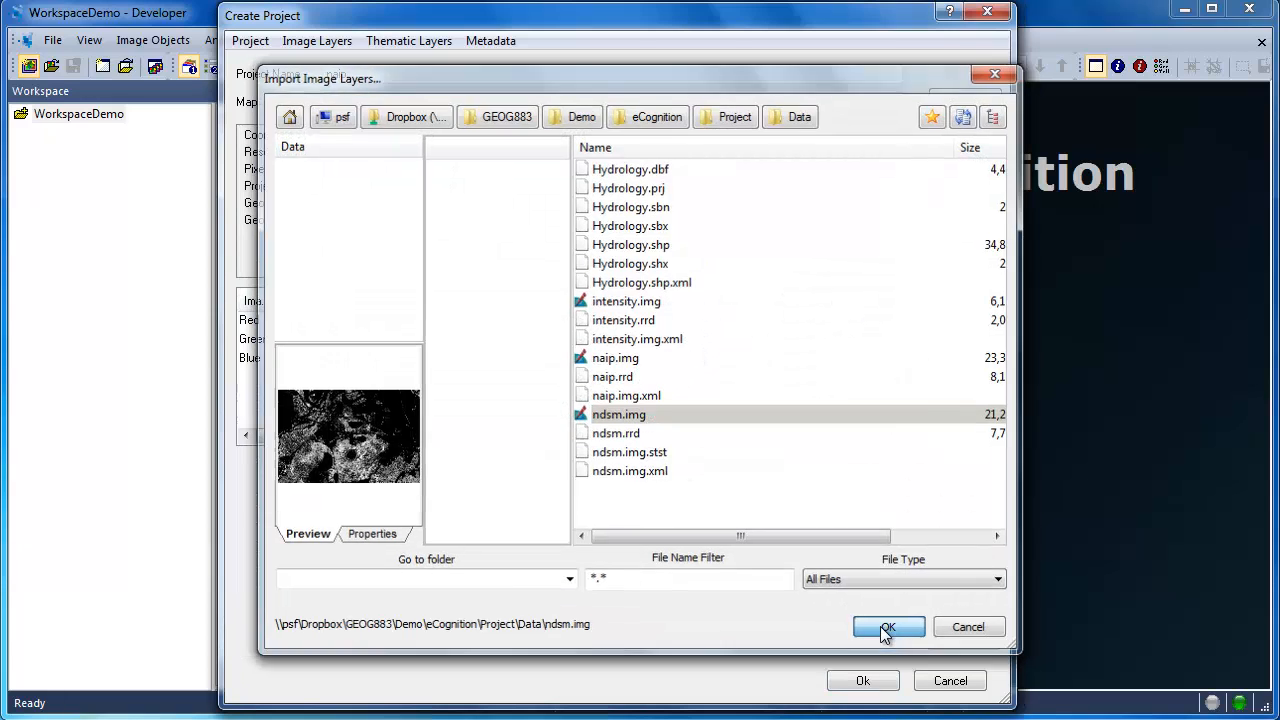
{"action": "double_click", "coordinate": [255, 418]}
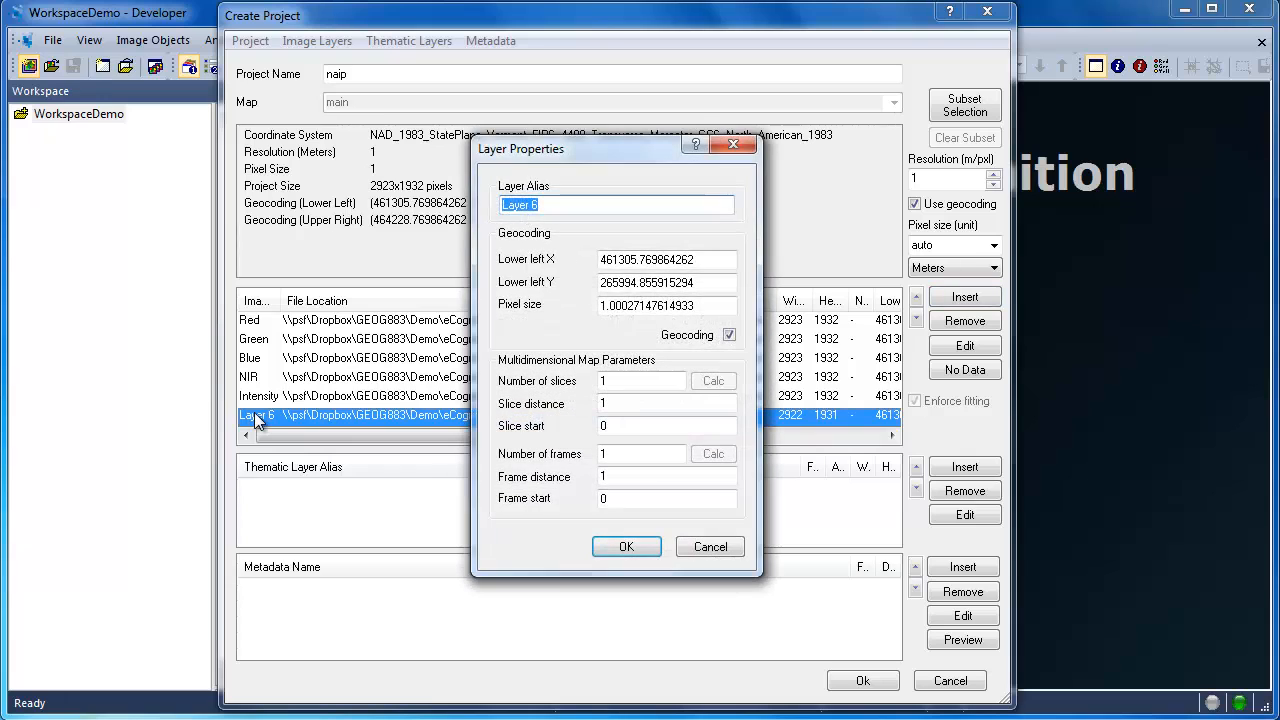
{"action": "type", "text": "nDSM"}
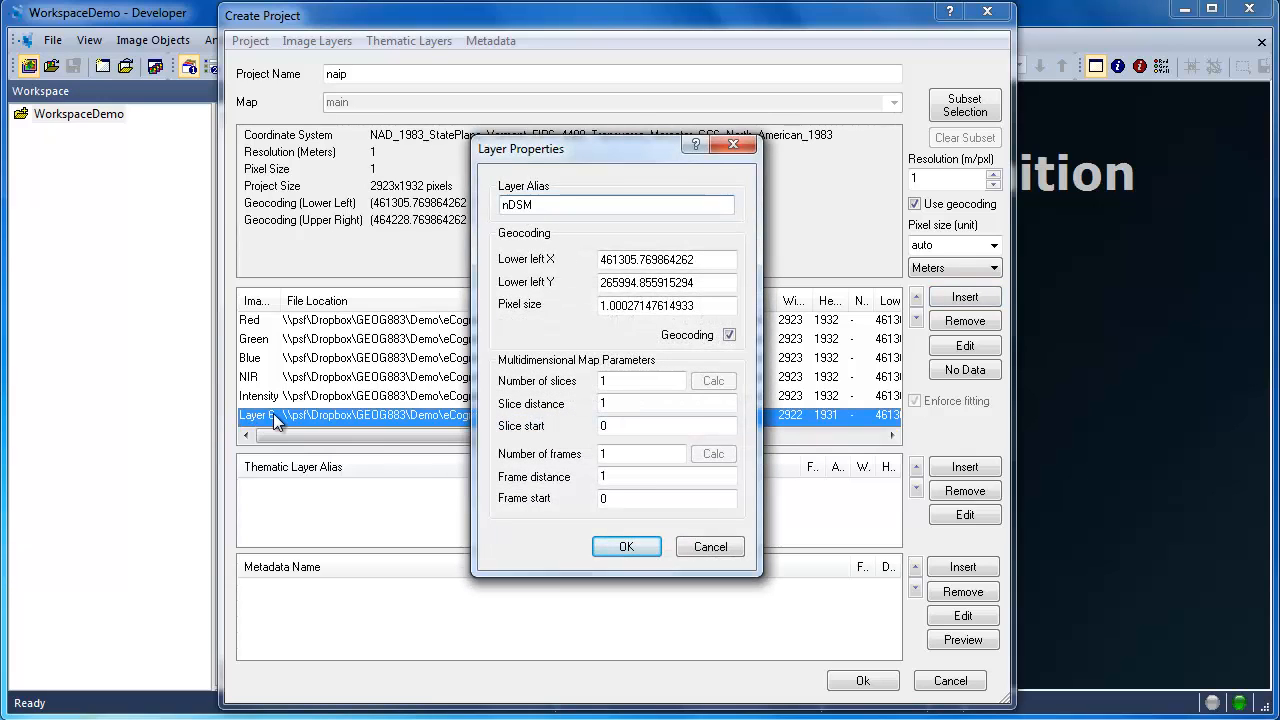
{"action": "left_click", "coordinate": [627, 542]}
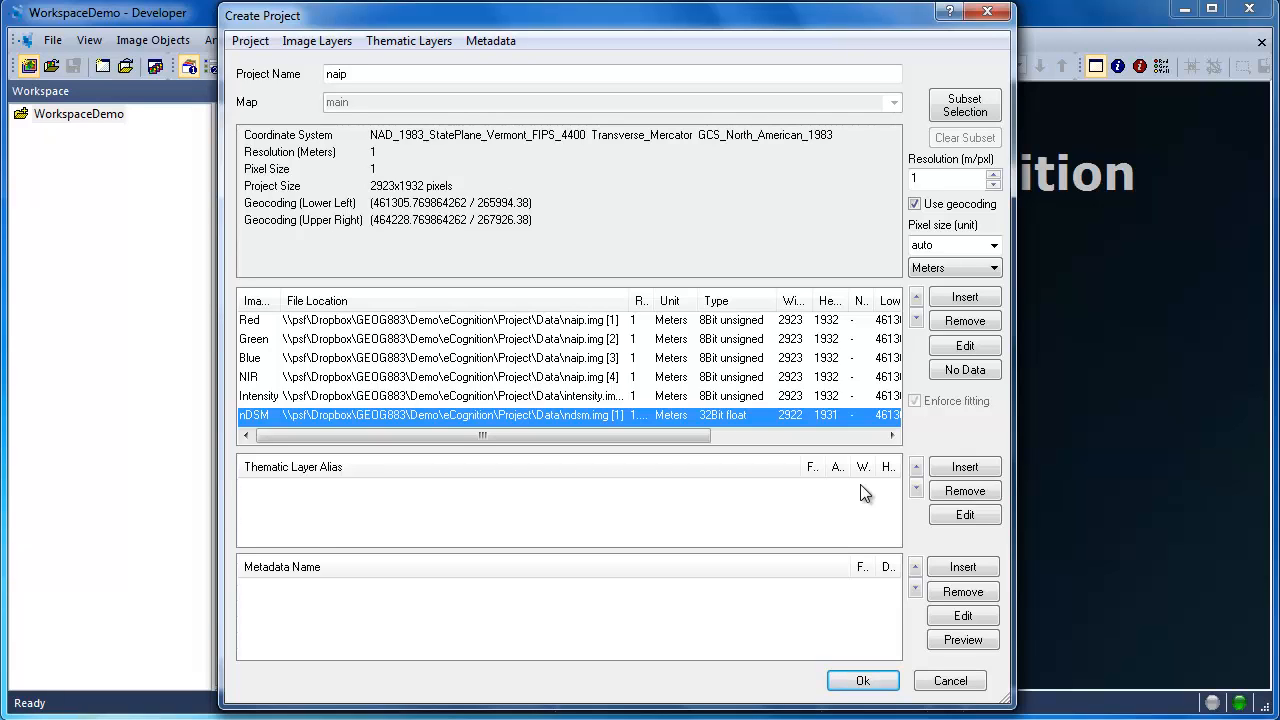
Step: Add Hydrology.shp to the project as a thematic layer and give it the alias Hydrology
{"action": "left_click", "coordinate": [943, 467]}
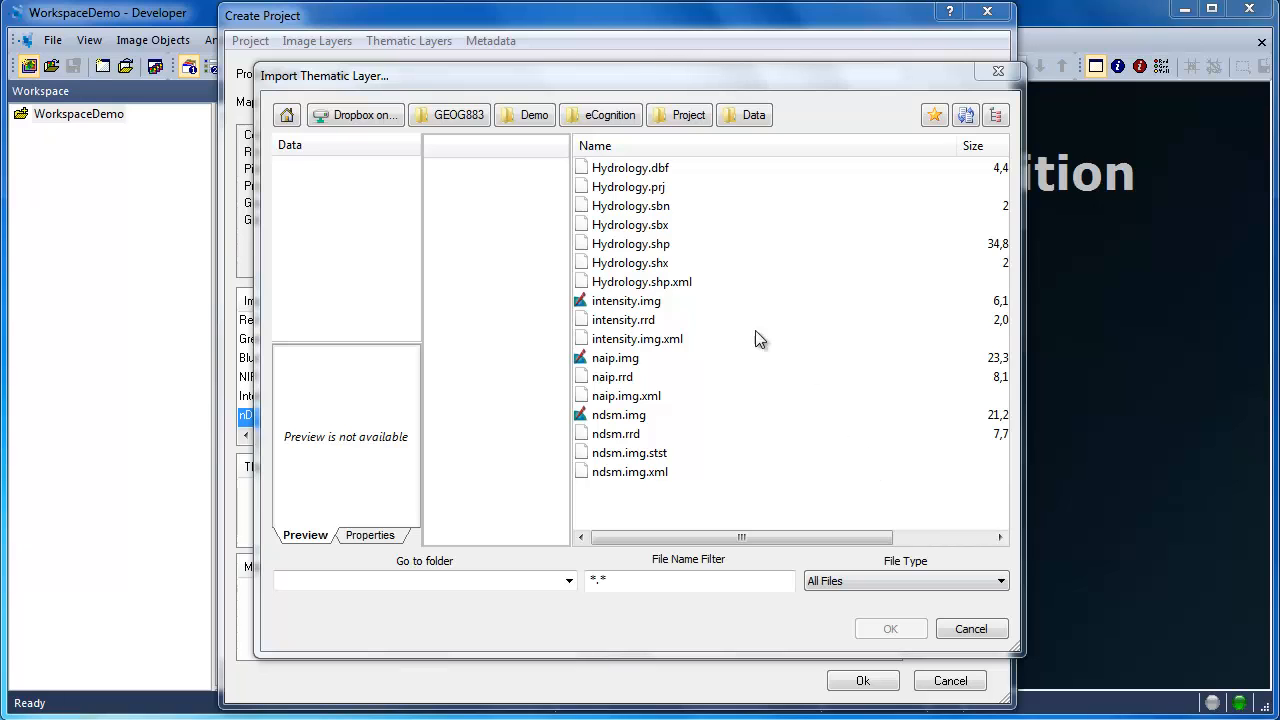
{"action": "left_click", "coordinate": [660, 248]}
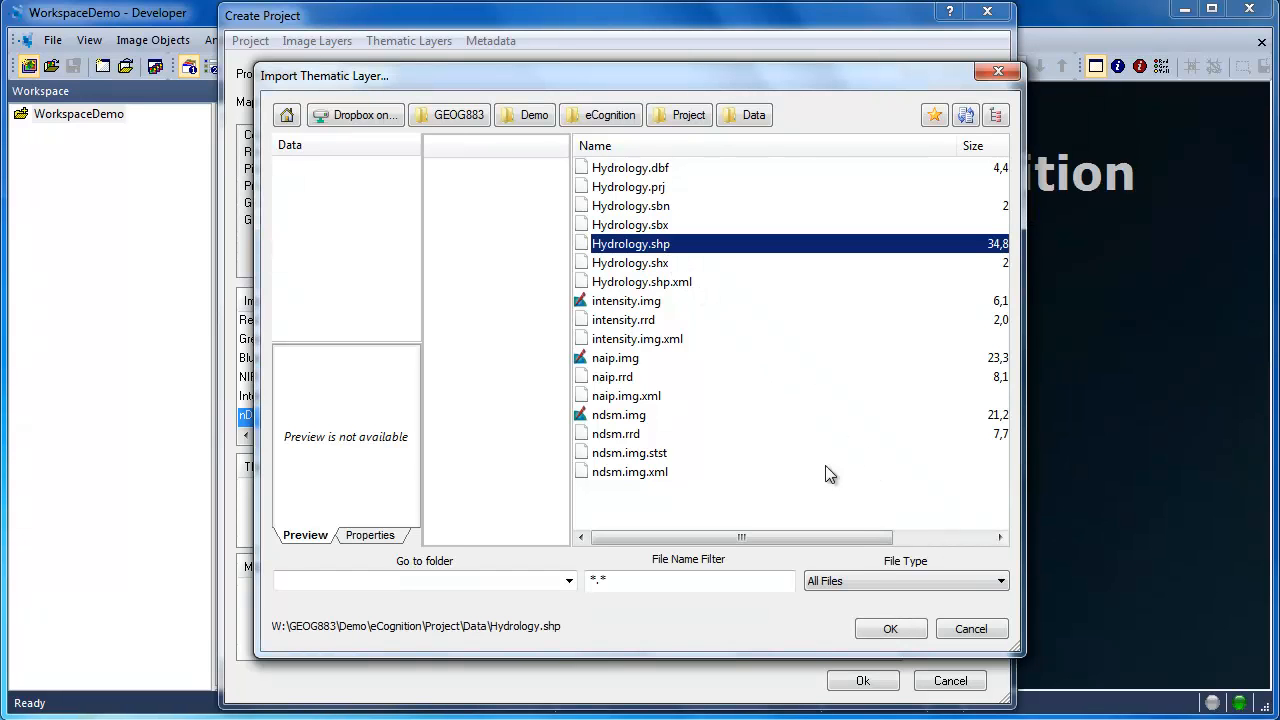
{"action": "left_click", "coordinate": [889, 631]}
{"action": "double_click", "coordinate": [288, 487]}
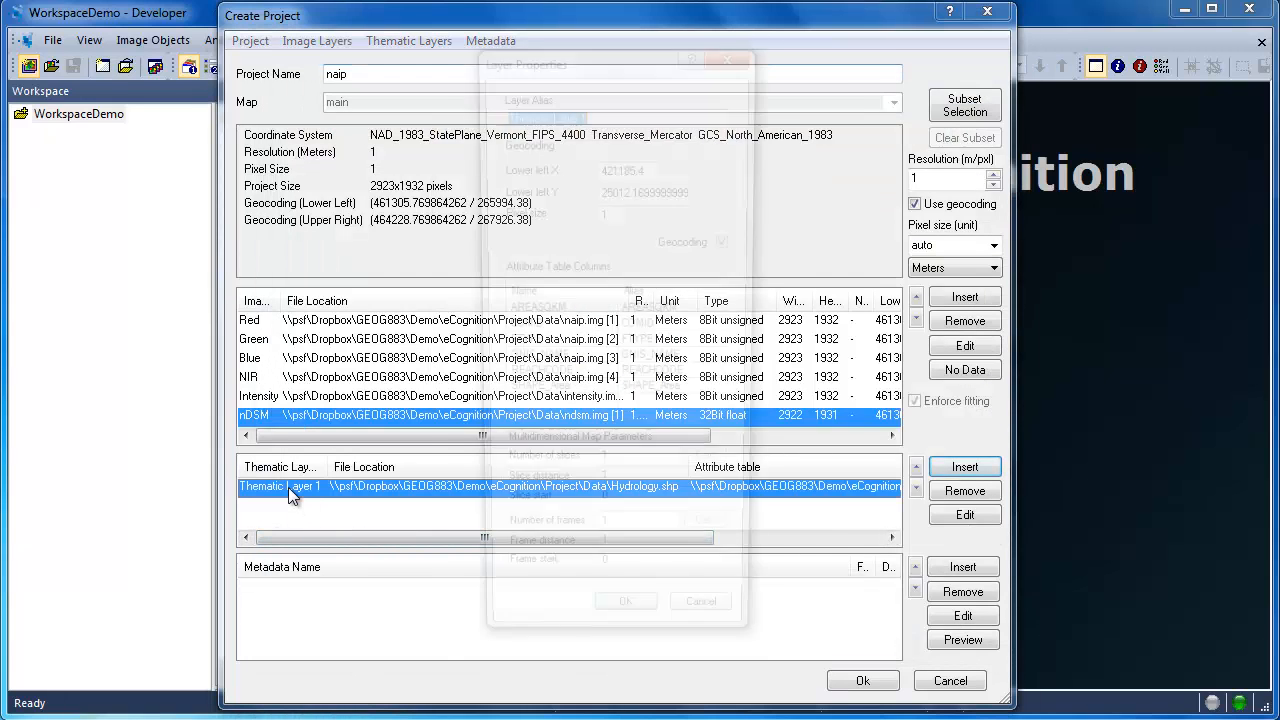
{"action": "type", "text": "Hy"}
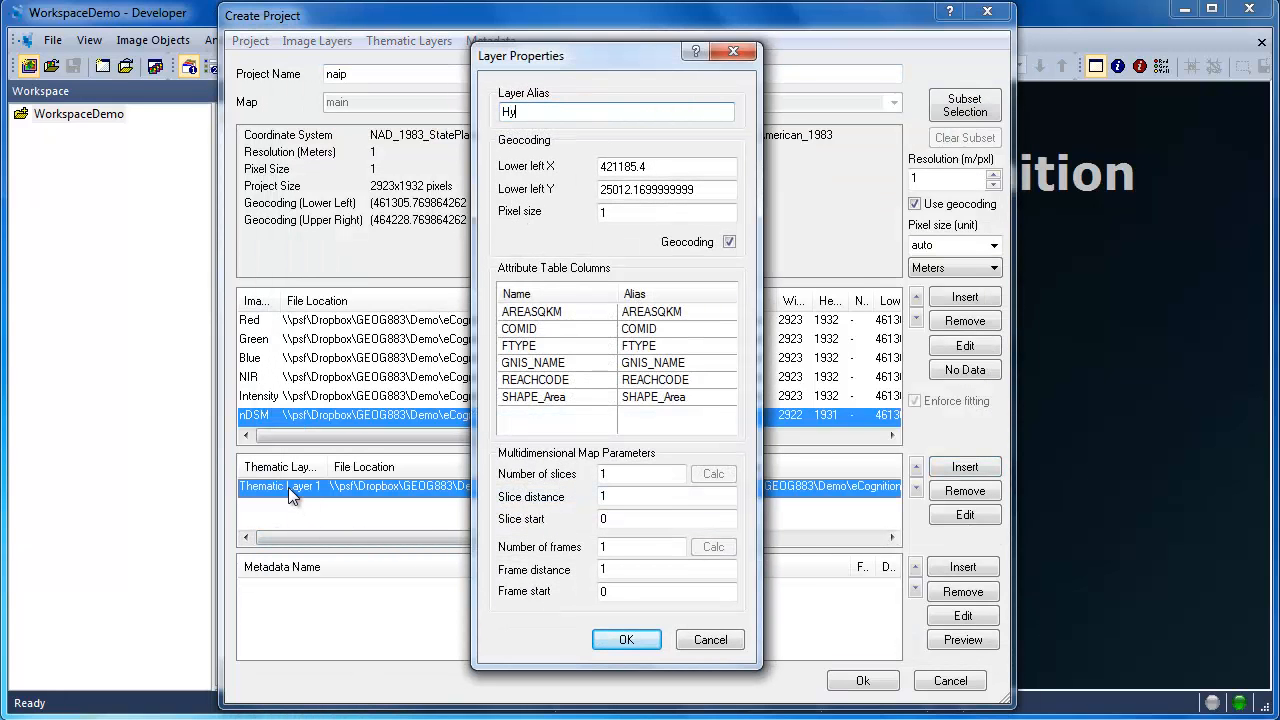
{"action": "type", "text": "drology"}
{"action": "left_click", "coordinate": [621, 641]}
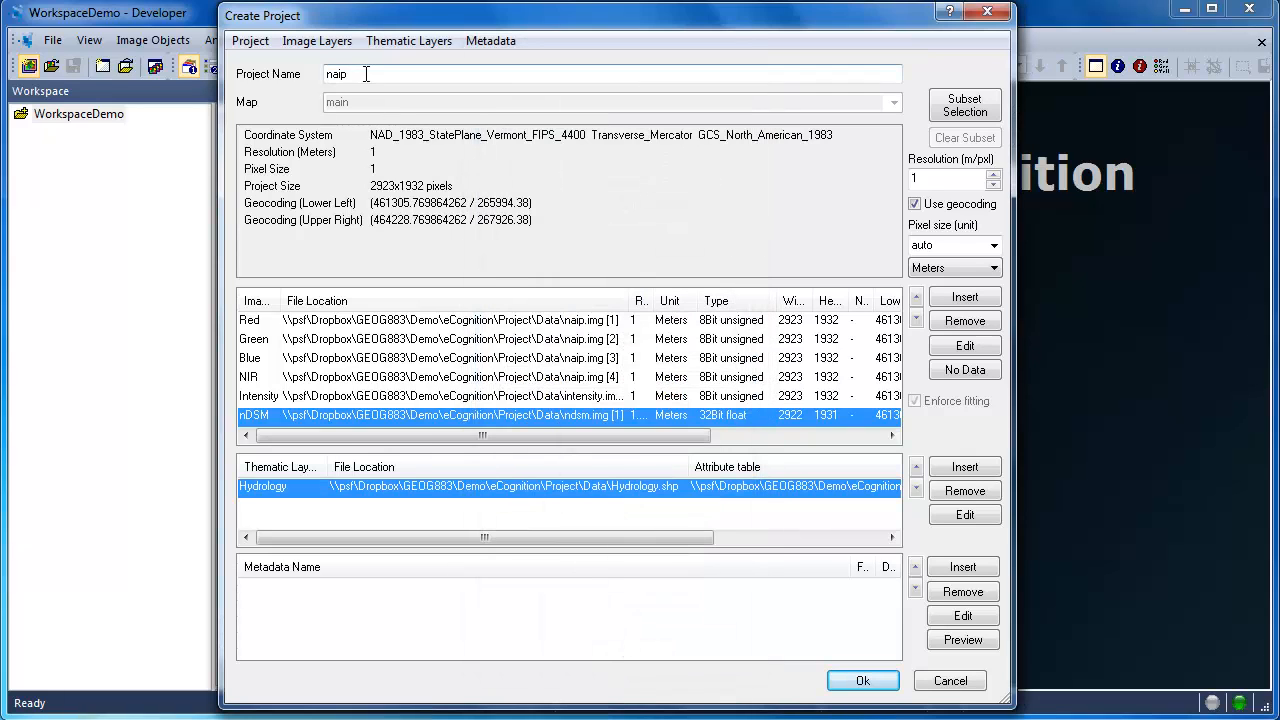
Step: Name the project ProjectDemo and create it with the assembled image and thematic layers
{"action": "left_click_drag", "start_coordinate": [366, 74], "coordinate": [320, 75]}
{"action": "type", "text": "P"}
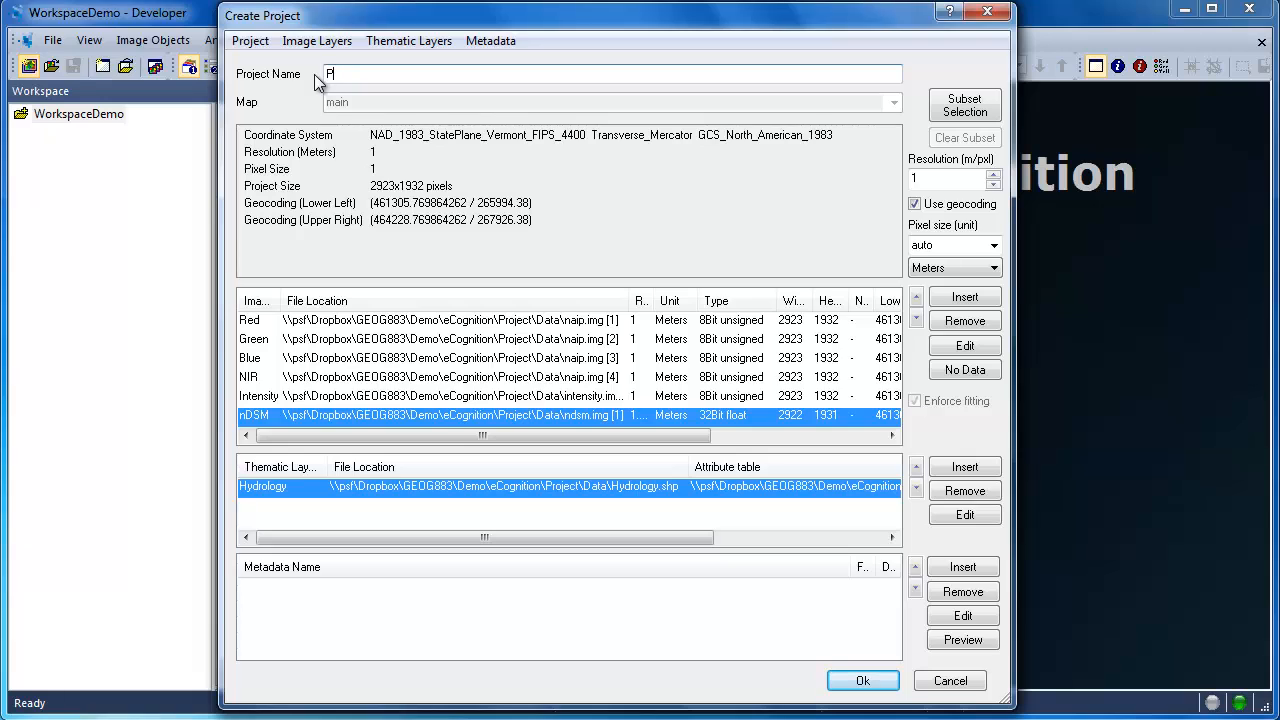
{"action": "type", "text": "rojectDemo"}
{"action": "left_click", "coordinate": [862, 681]}
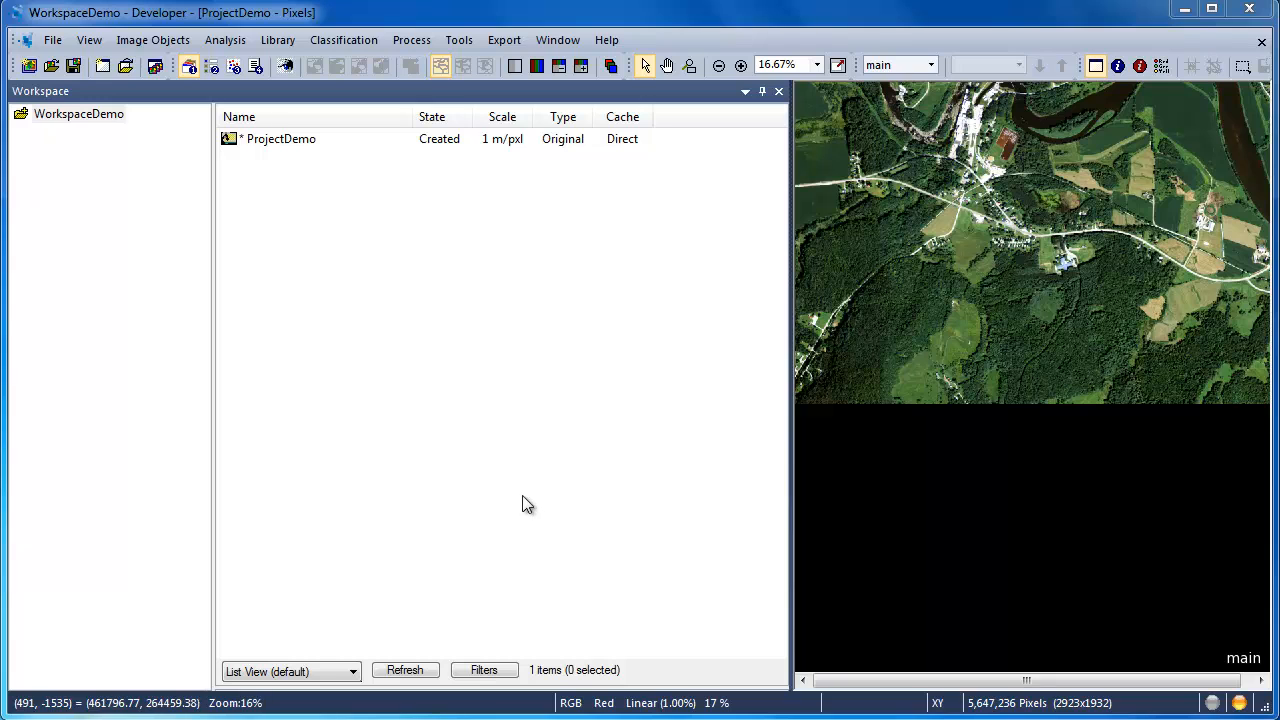
Step: Save the project and open the dpr folder inside the WorkspaceDemo folder in Windows Explorer
{"action": "left_click", "coordinate": [74, 66]}
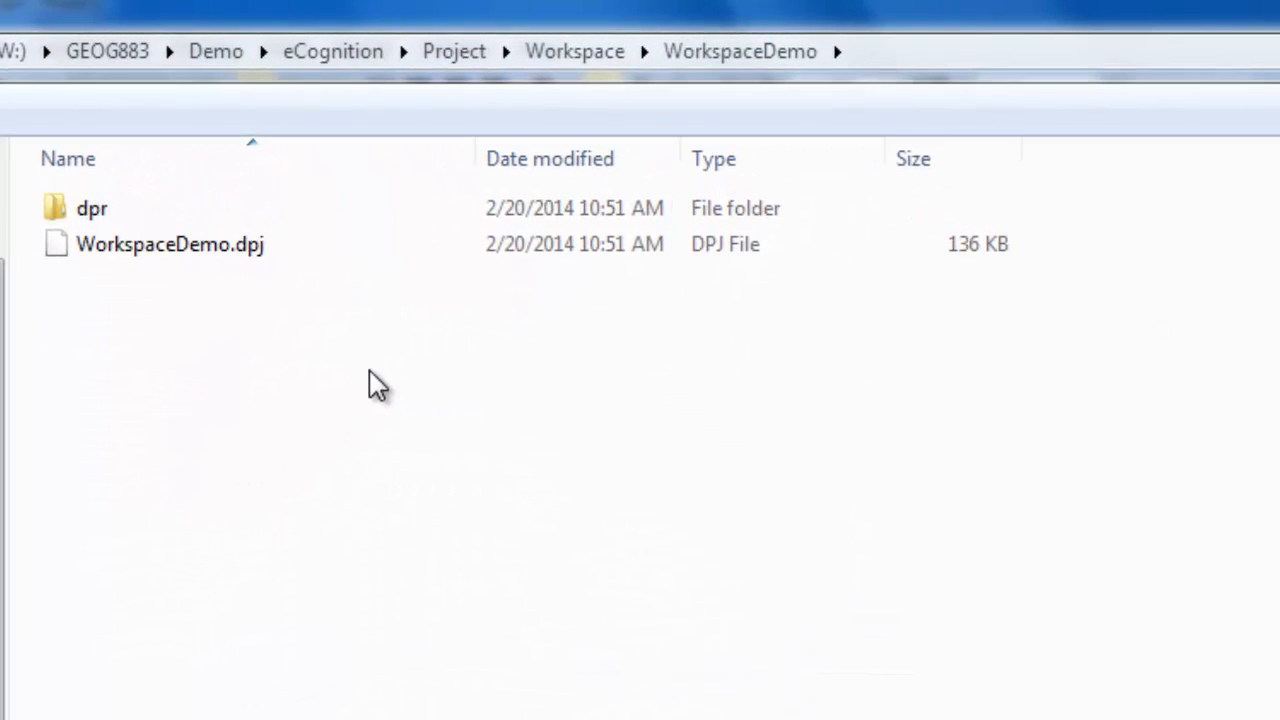
{"action": "double_click", "coordinate": [113, 222]}
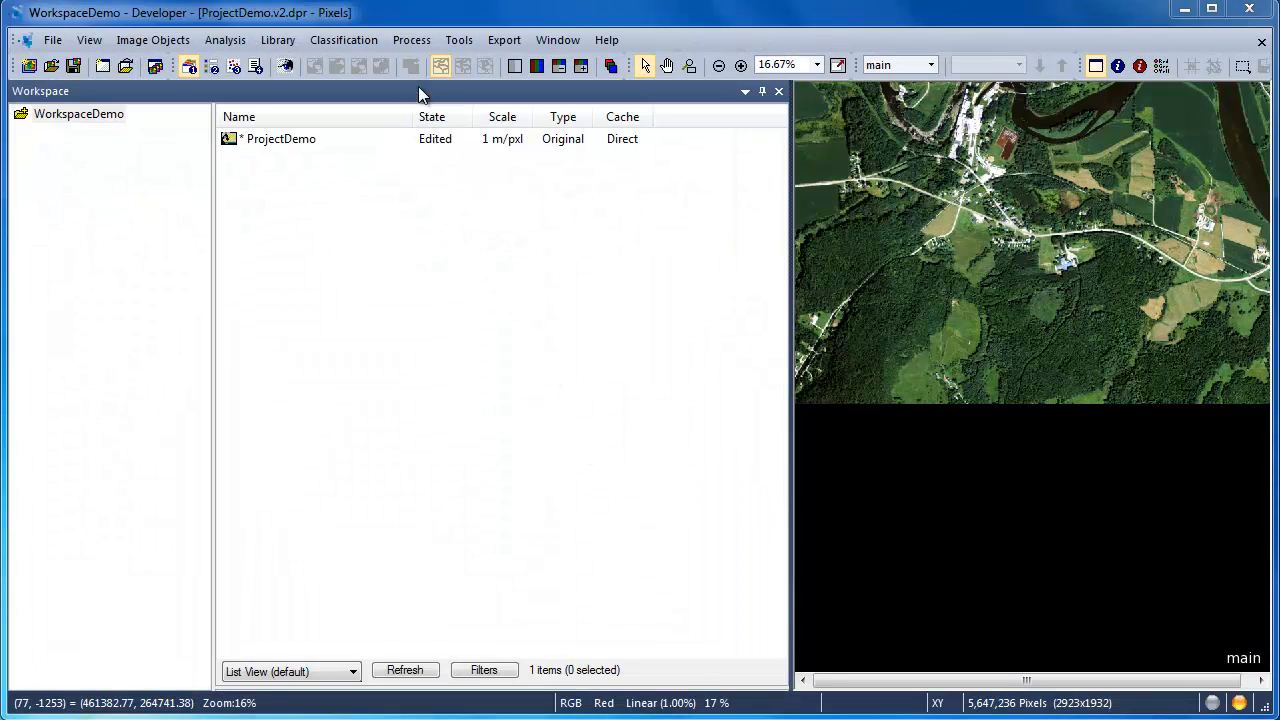
Step: Review which source layer each image layer alias is assigned to, from Blue through Red
{"action": "left_click", "coordinate": [416, 44]}
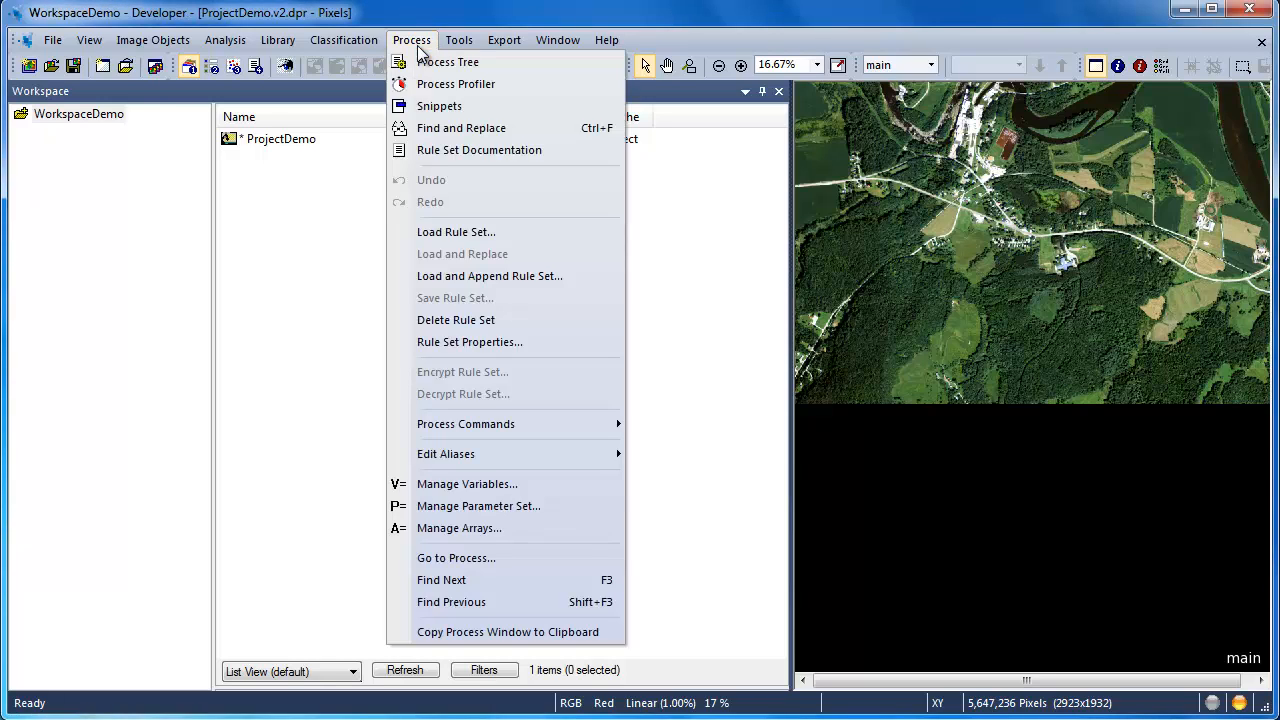
{"action": "mouse_move", "coordinate": [497, 455]}
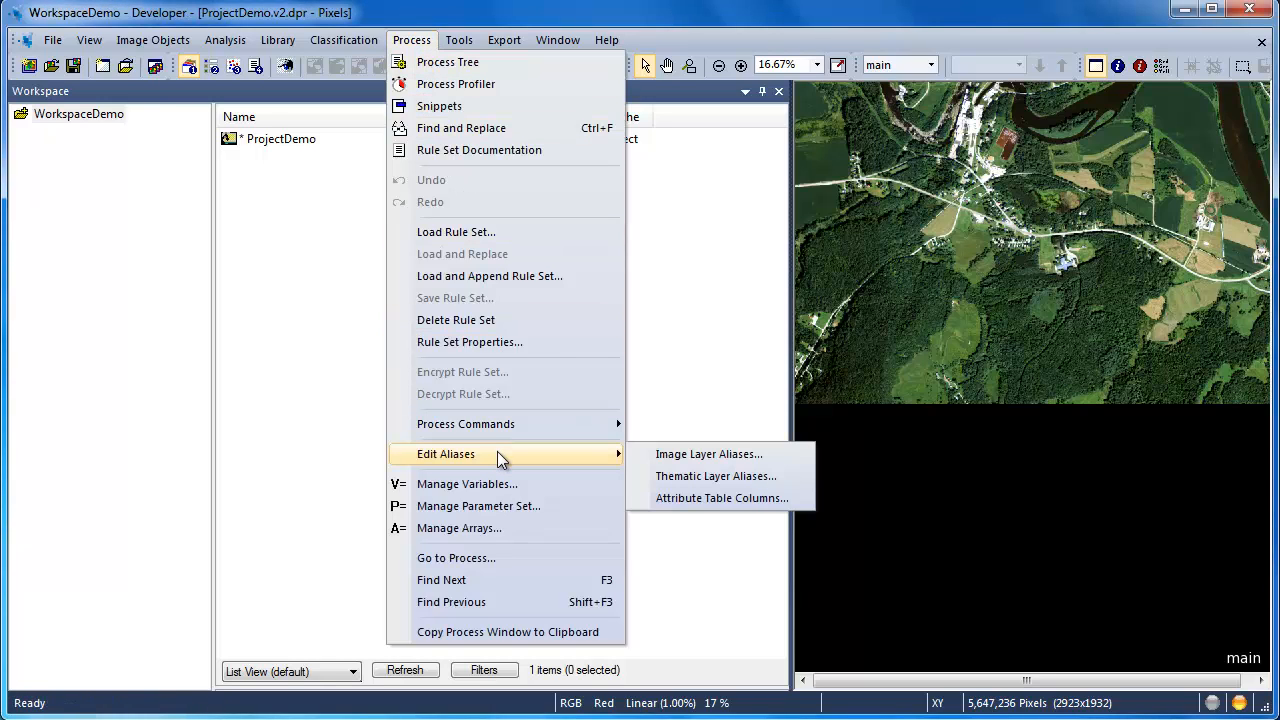
{"action": "left_click", "coordinate": [679, 456]}
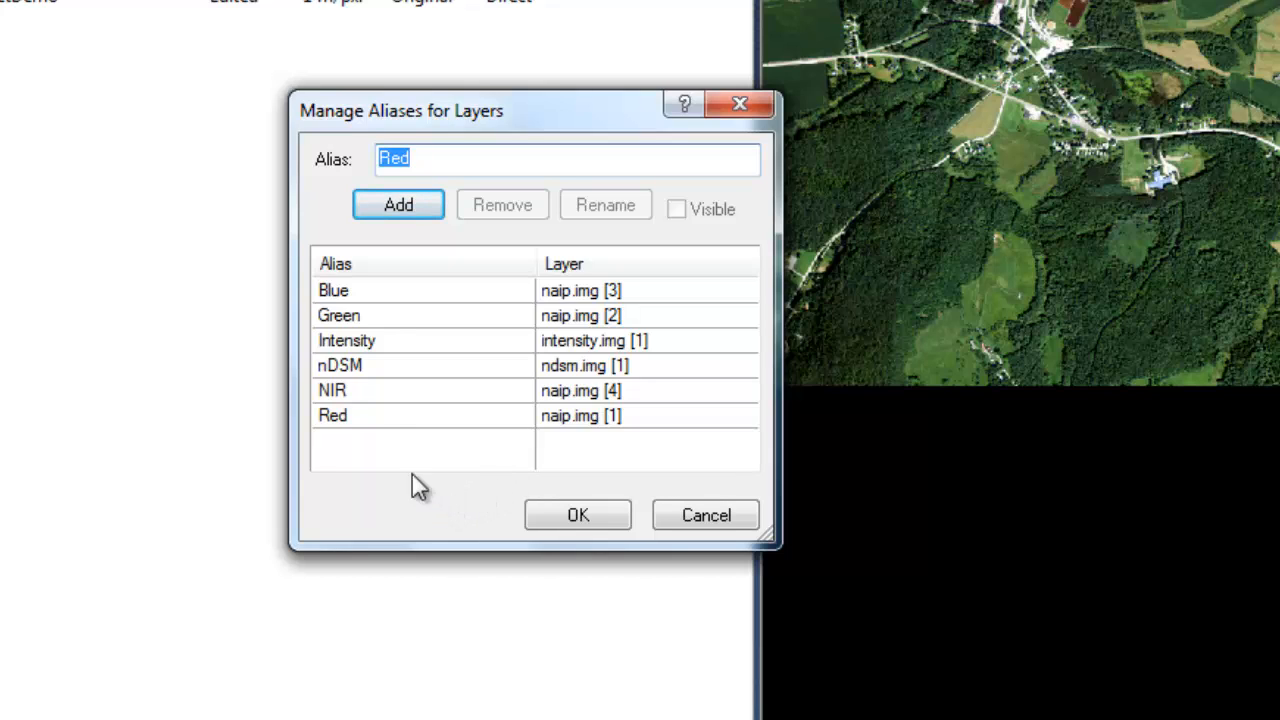
{"action": "left_click", "coordinate": [338, 293]}
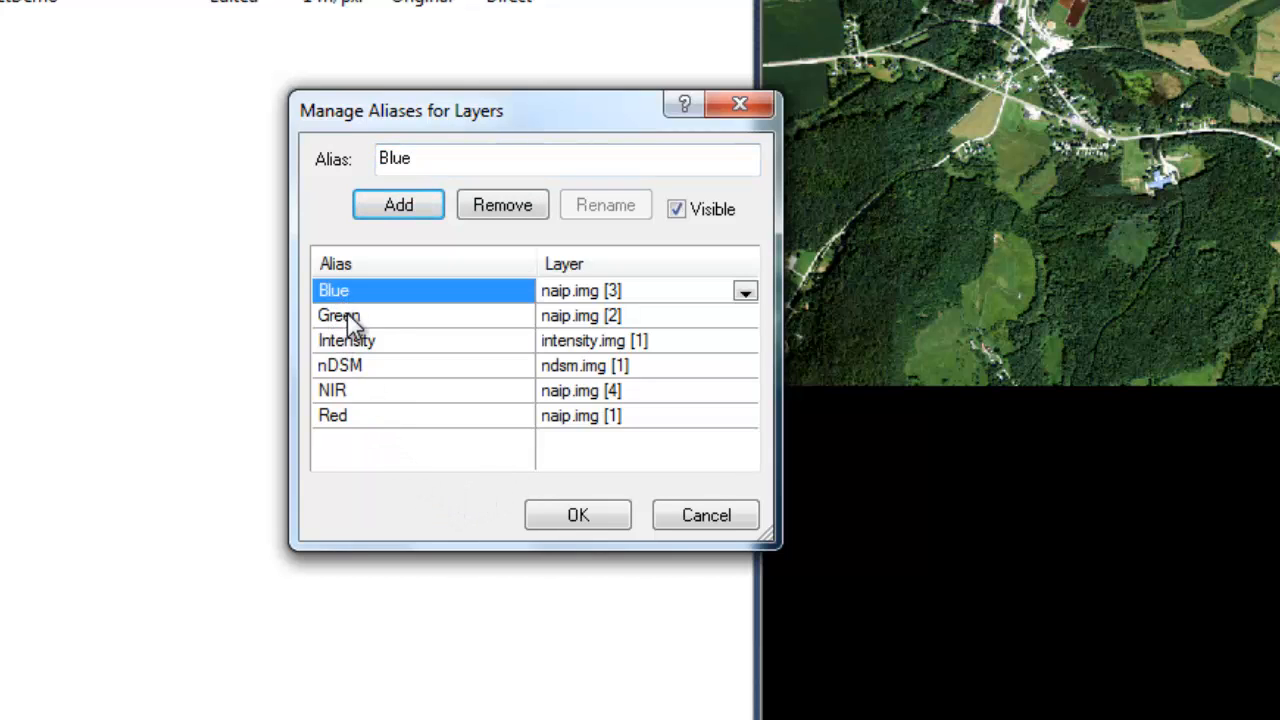
{"action": "left_click", "coordinate": [347, 313]}
{"action": "left_click", "coordinate": [353, 343]}
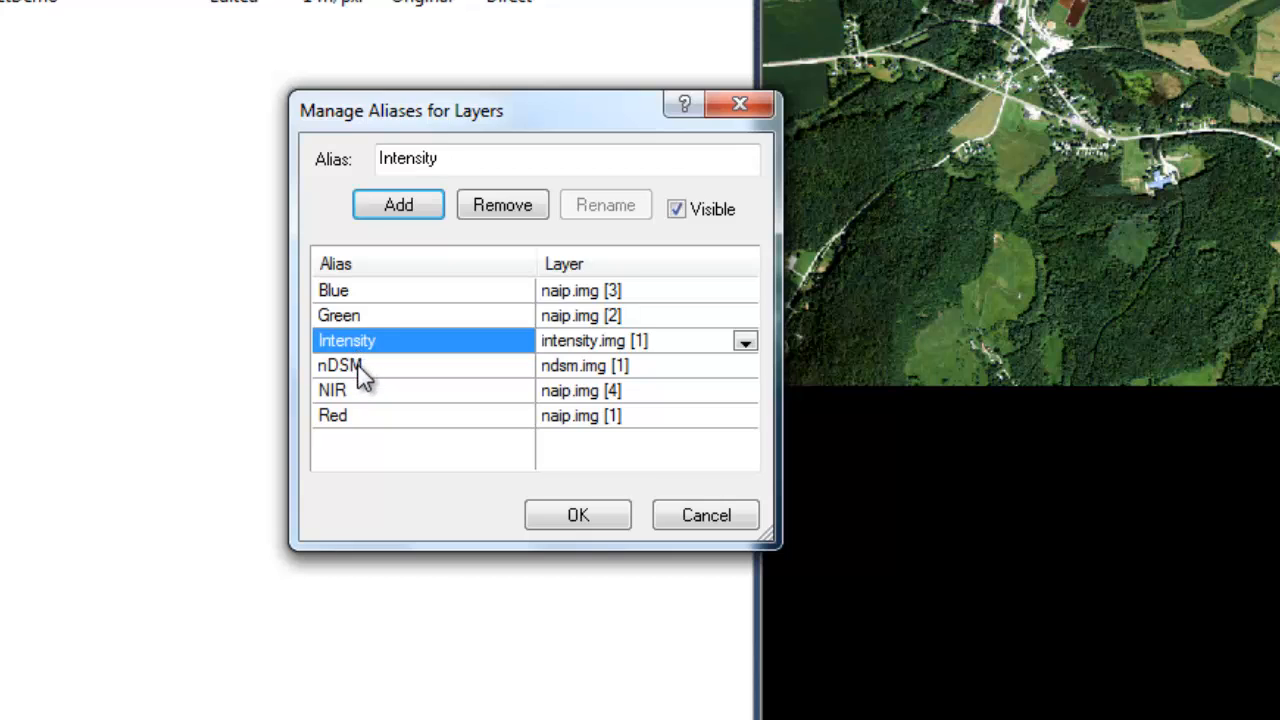
{"action": "left_click", "coordinate": [358, 367]}
{"action": "left_click", "coordinate": [358, 390]}
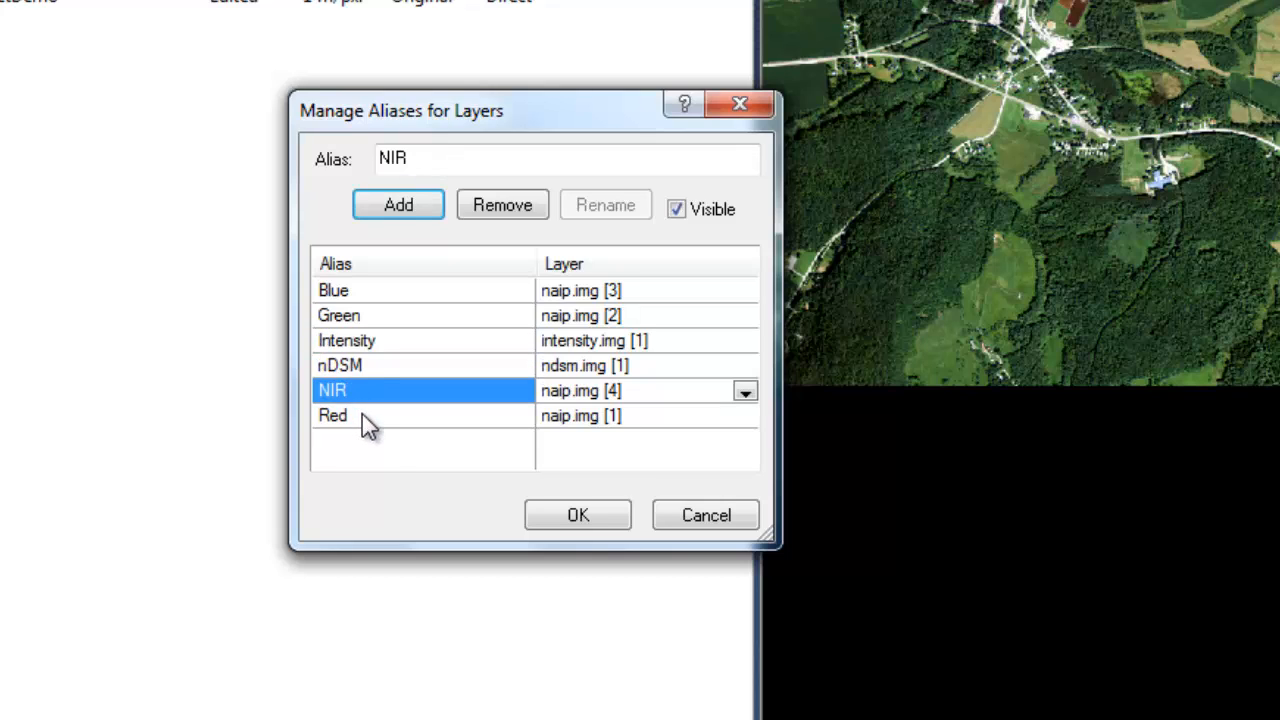
{"action": "left_click", "coordinate": [362, 417]}
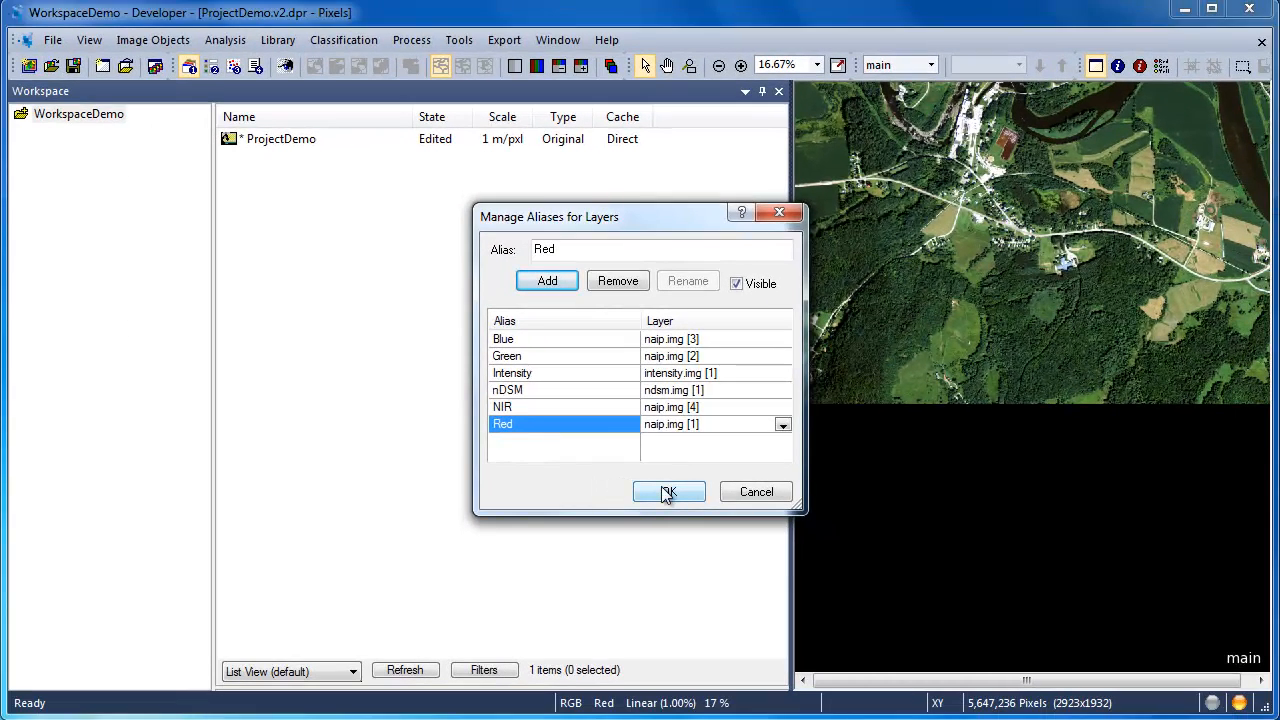
{"action": "left_click", "coordinate": [667, 494]}
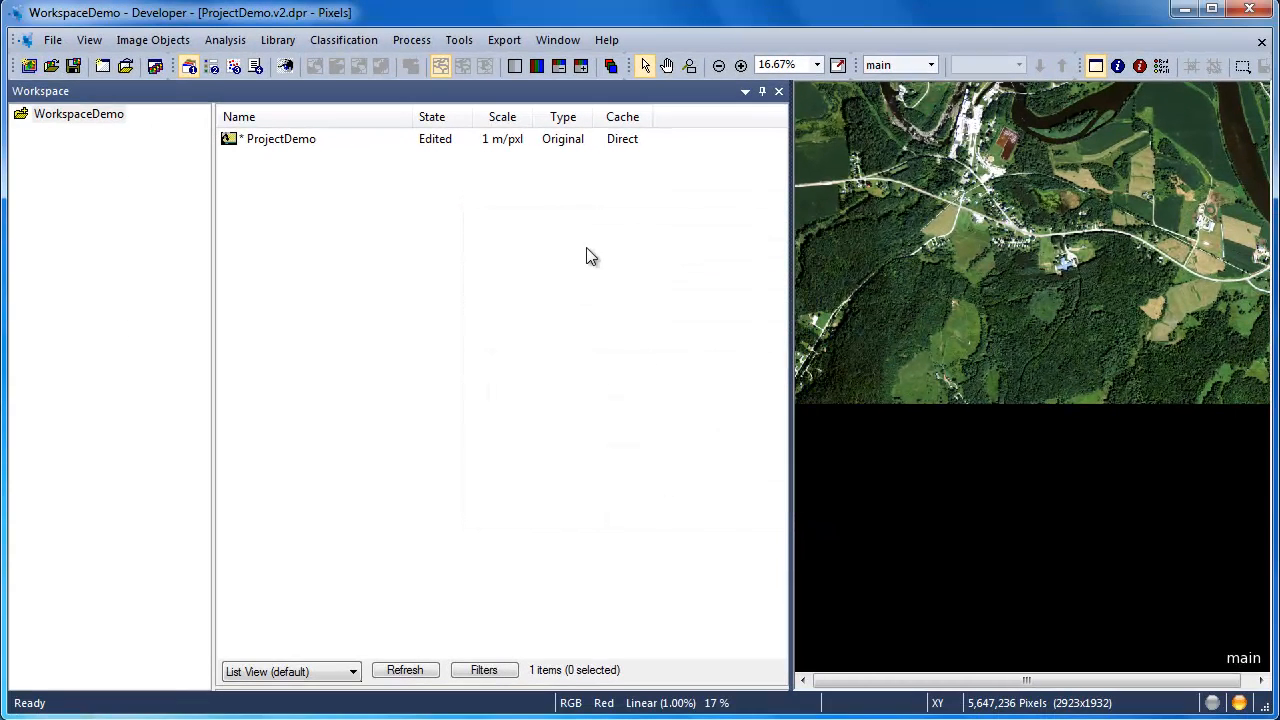
Step: Review the layer assigned to the Hydrology thematic layer alias
{"action": "left_click", "coordinate": [411, 40]}
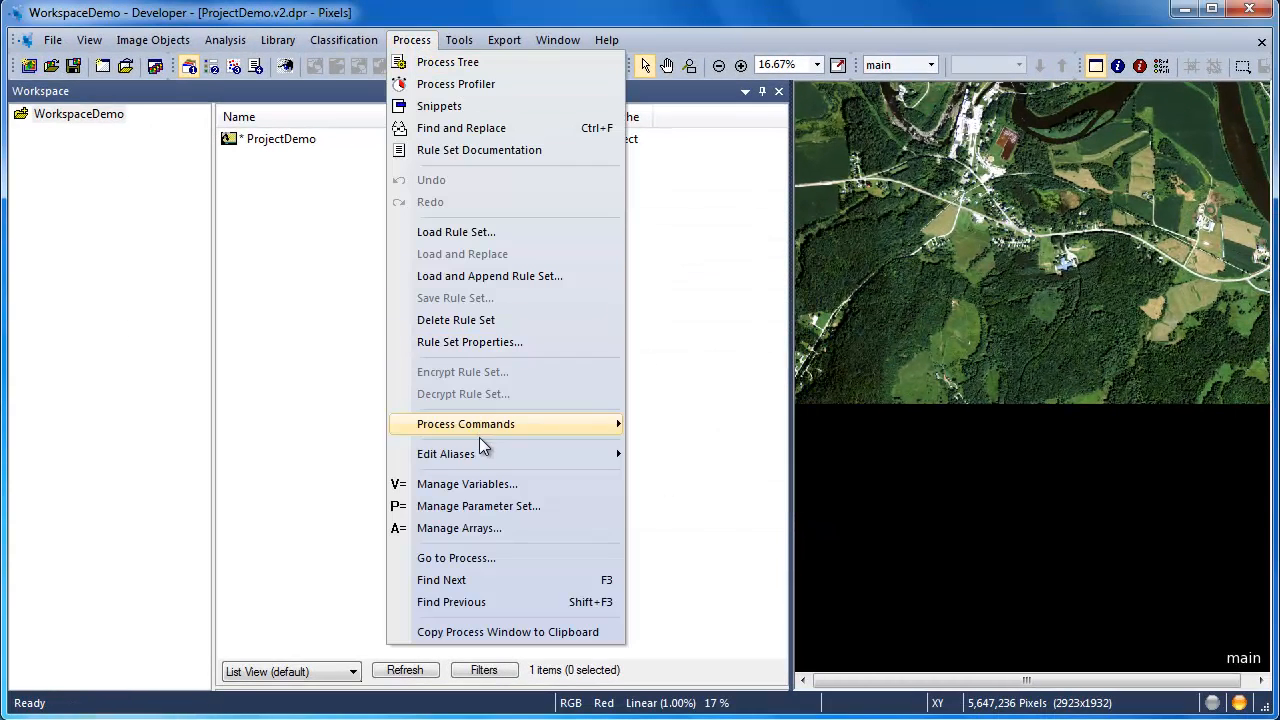
{"action": "mouse_move", "coordinate": [485, 455]}
{"action": "left_click", "coordinate": [664, 474]}
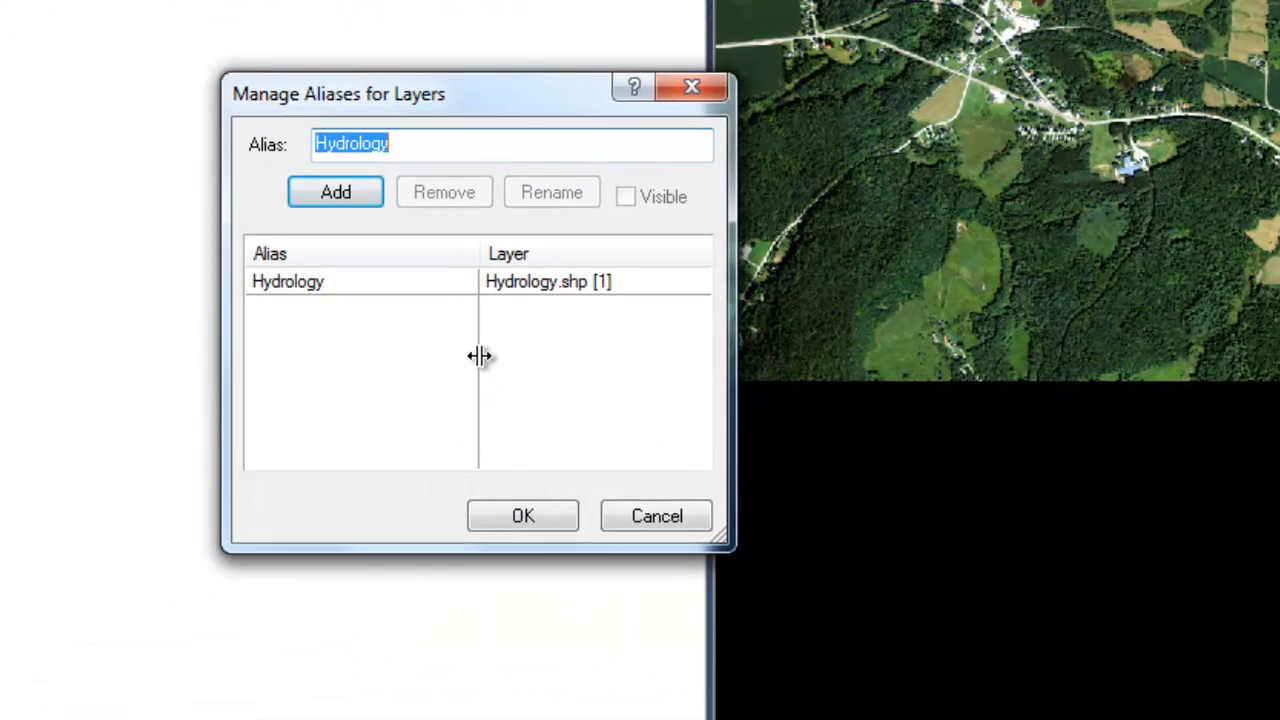
{"action": "left_click", "coordinate": [371, 289]}
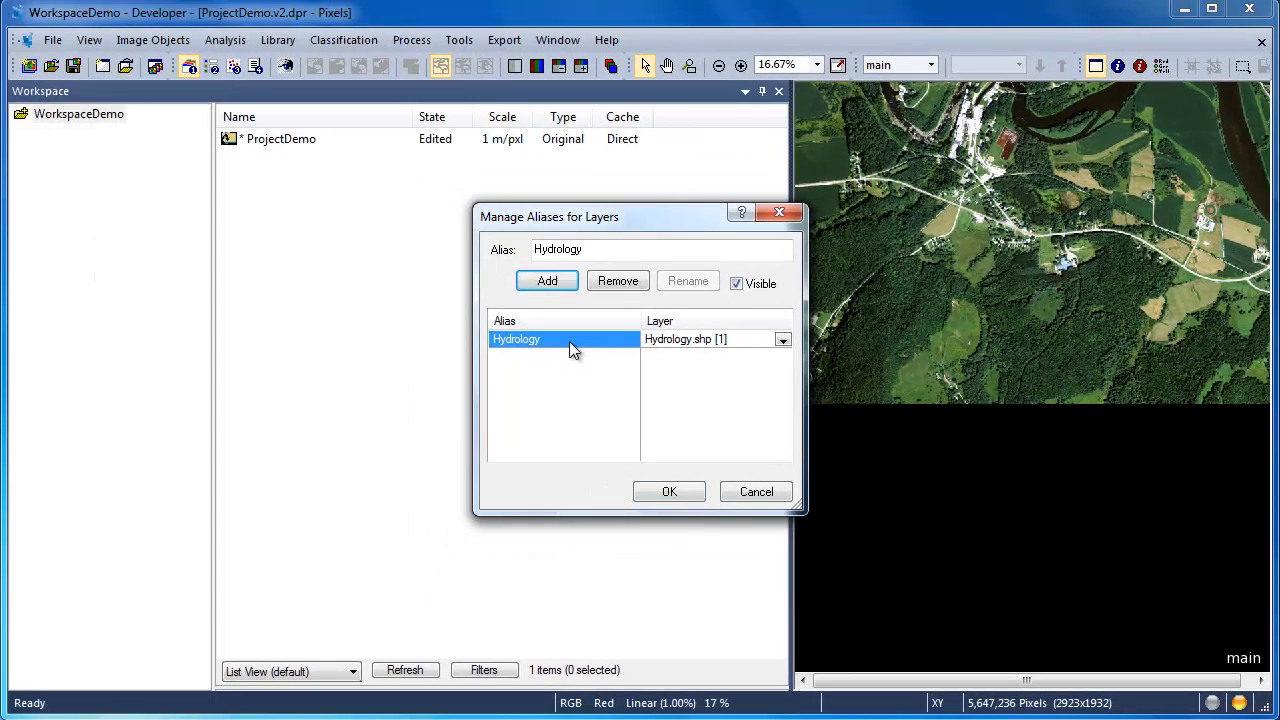
{"action": "left_click", "coordinate": [684, 491]}
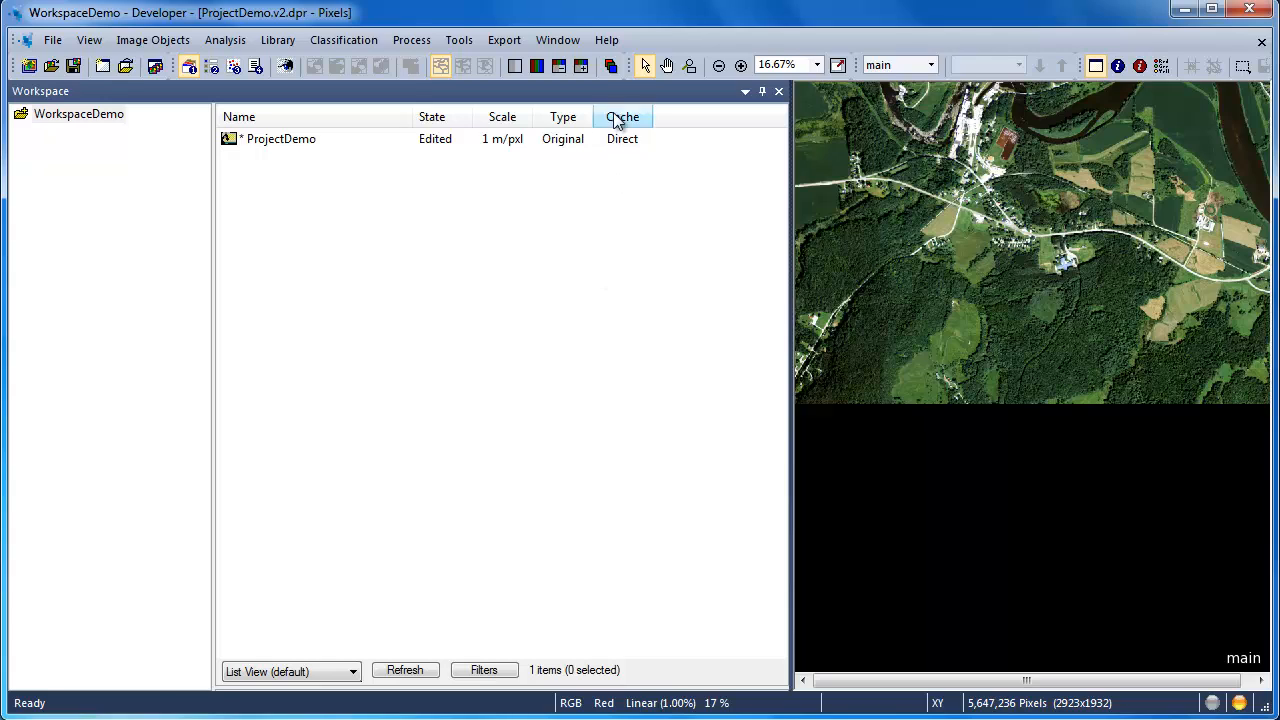
Step: Preview each image layer individually with one layer gray mixing, from nDSM up to Red, and return to the true-color display
{"action": "left_click", "coordinate": [610, 66]}
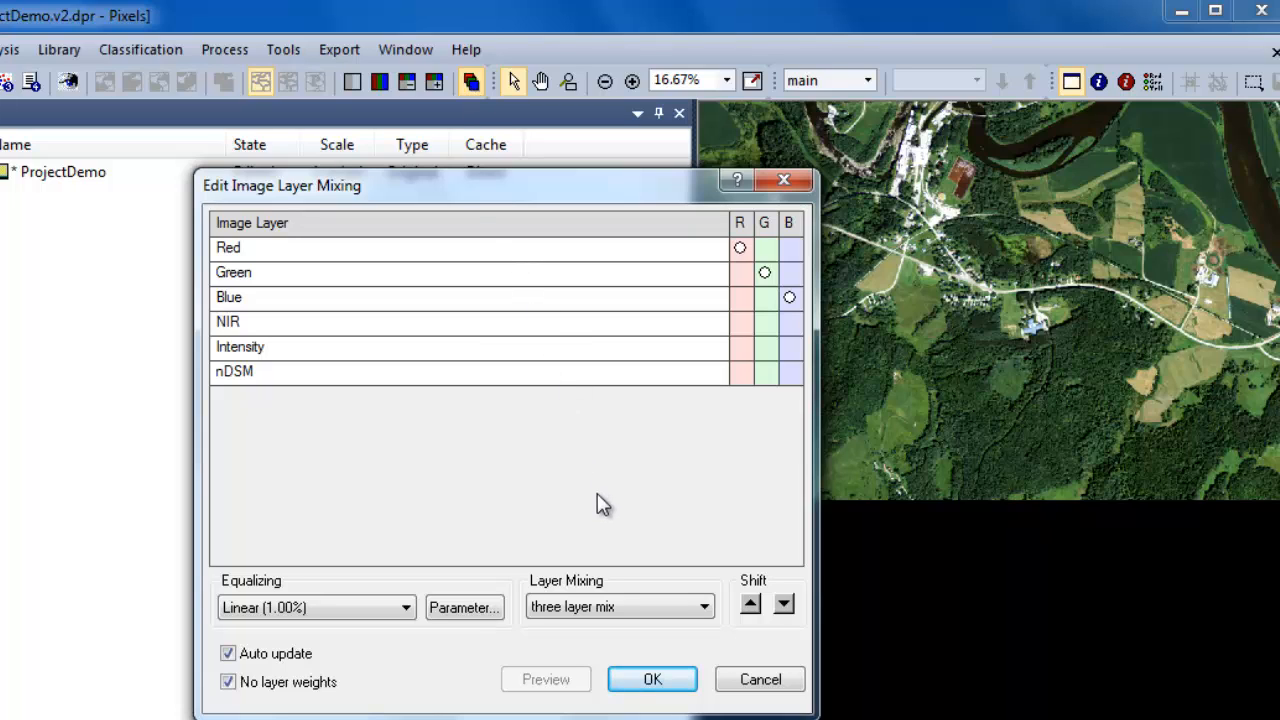
{"action": "left_click", "coordinate": [648, 606]}
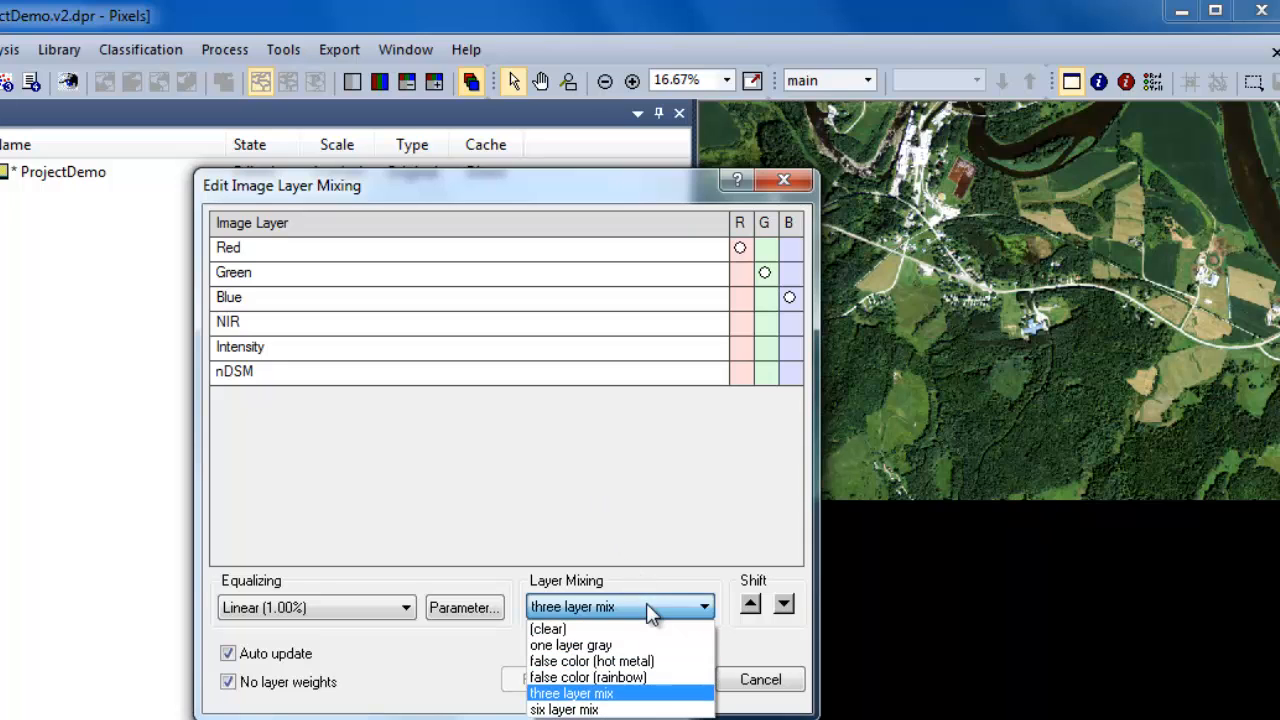
{"action": "left_click", "coordinate": [621, 648]}
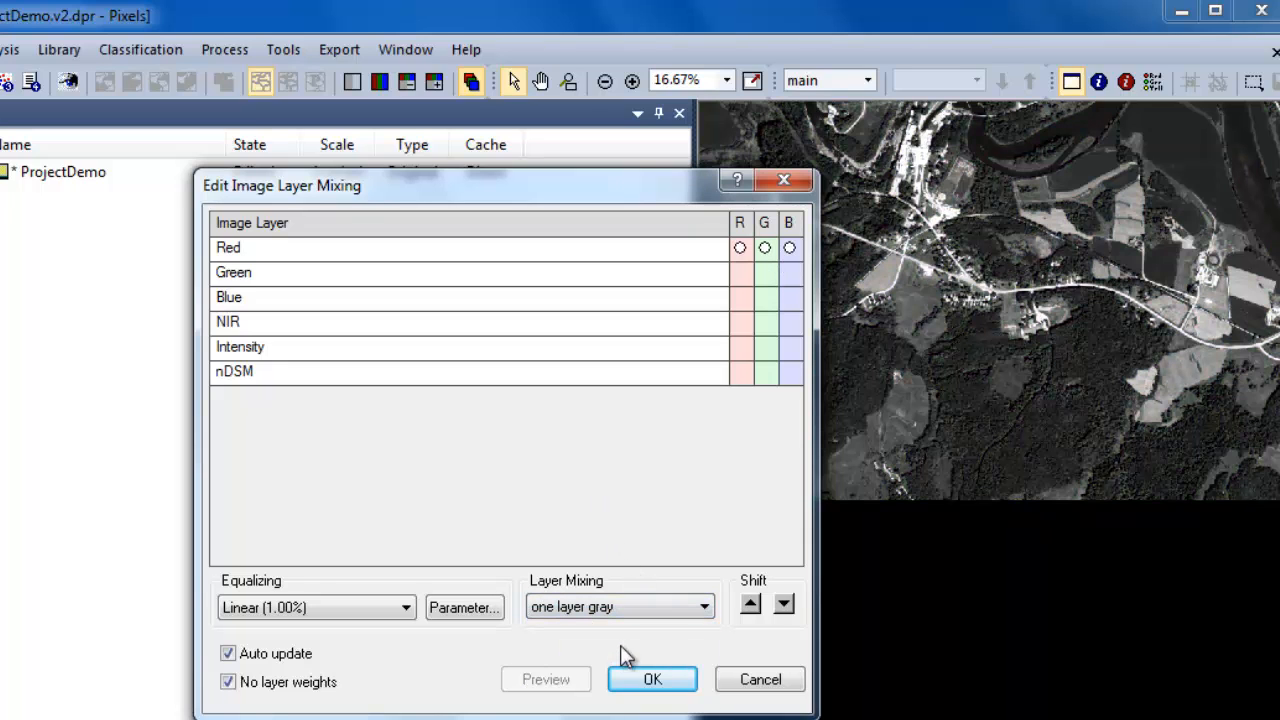
{"action": "left_click", "coordinate": [751, 605]}
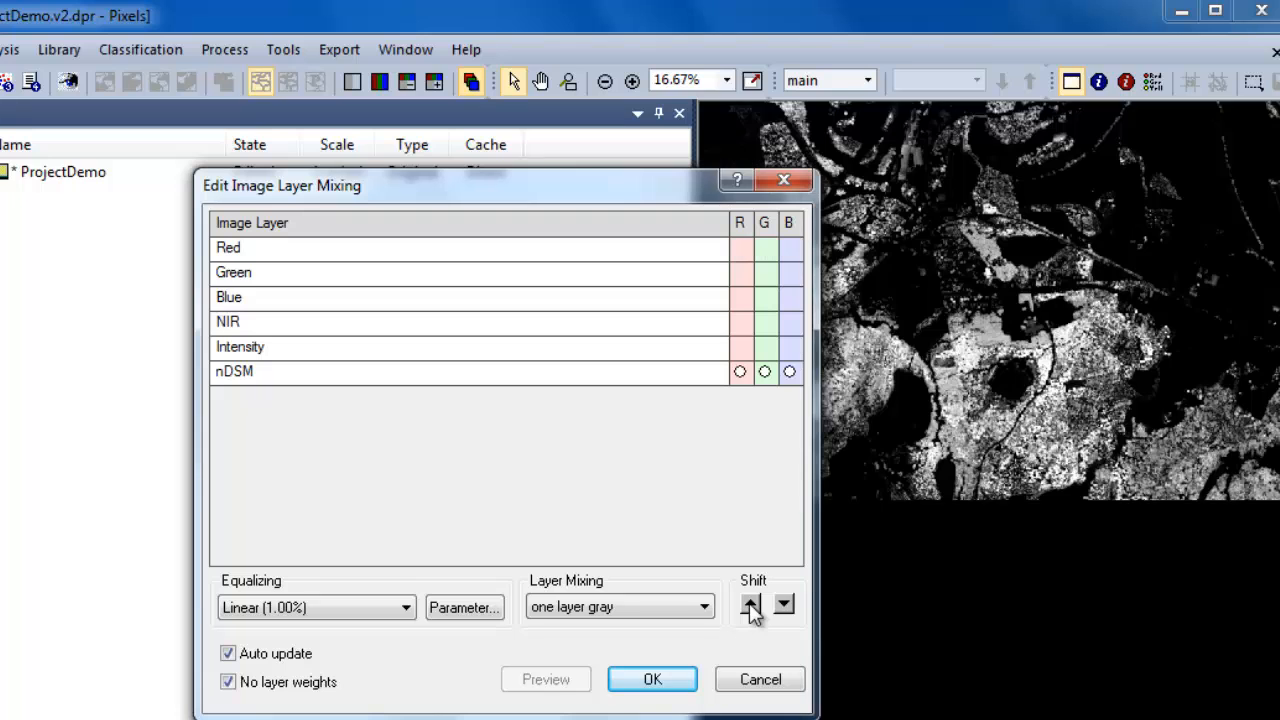
{"action": "left_click", "coordinate": [751, 605]}
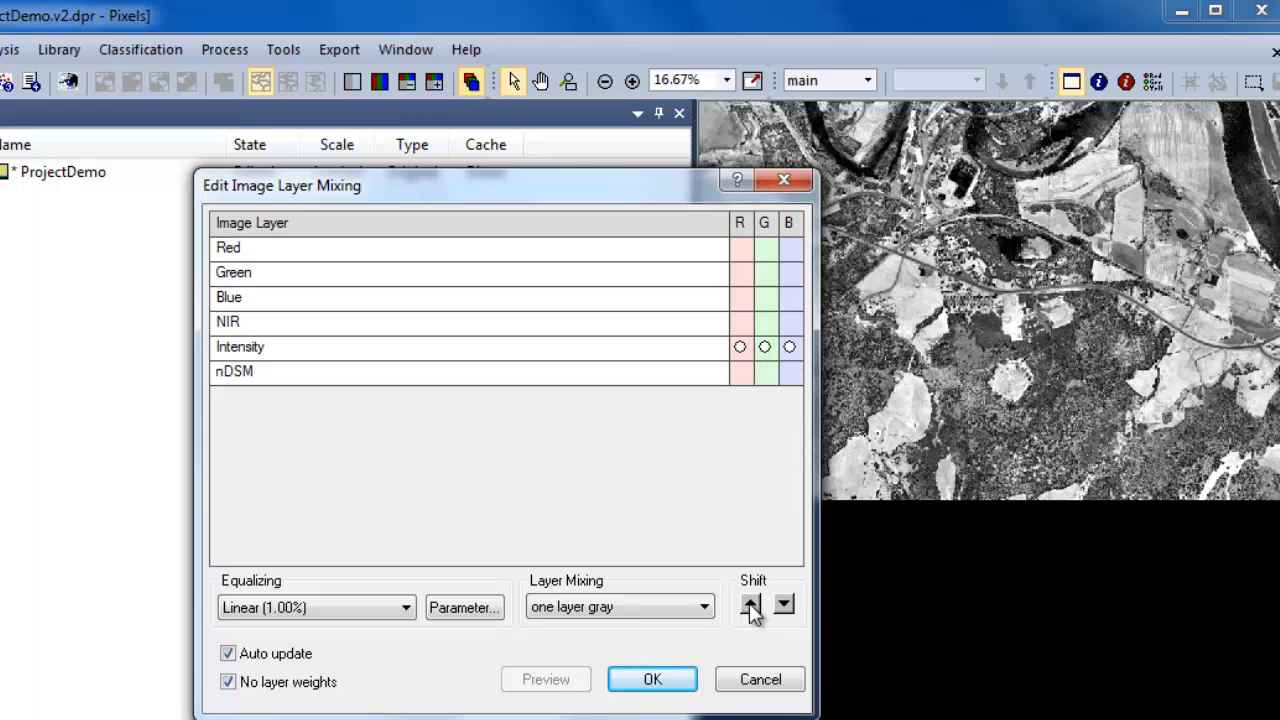
{"action": "left_click", "coordinate": [751, 605]}
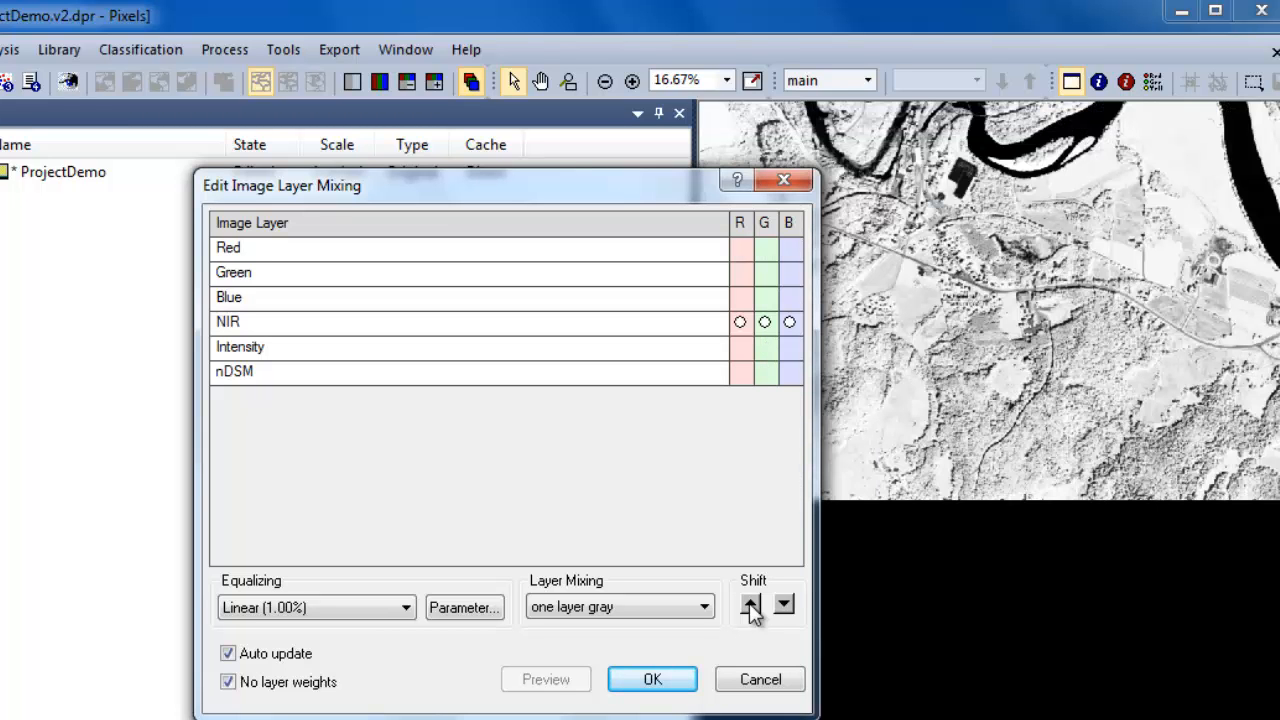
{"action": "left_click", "coordinate": [751, 605]}
{"action": "left_click", "coordinate": [751, 605]}
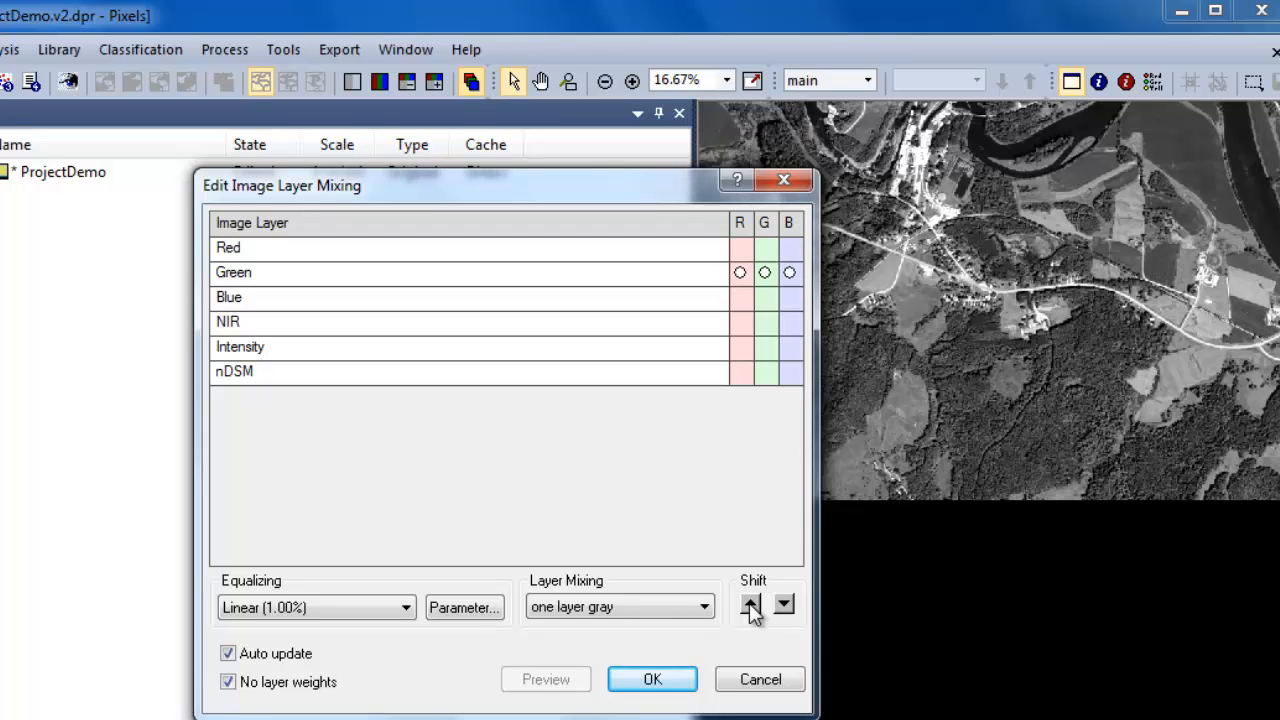
{"action": "left_click", "coordinate": [751, 605]}
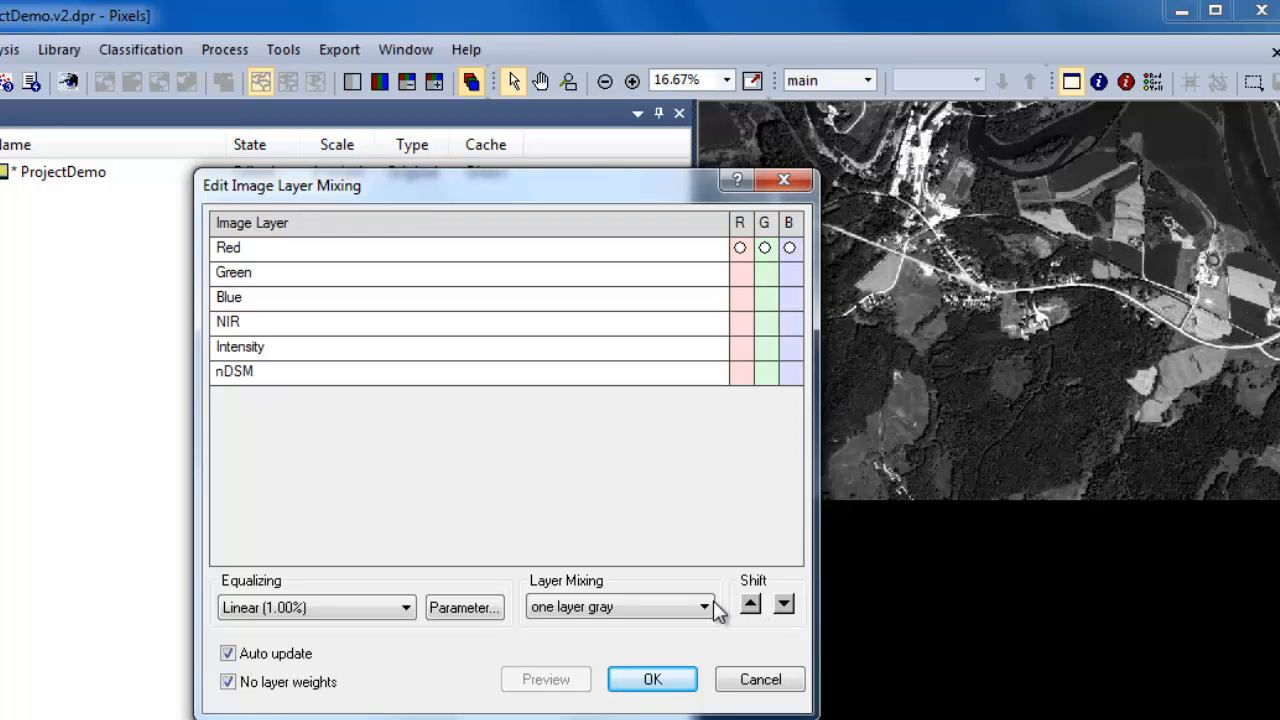
{"action": "left_click", "coordinate": [706, 612]}
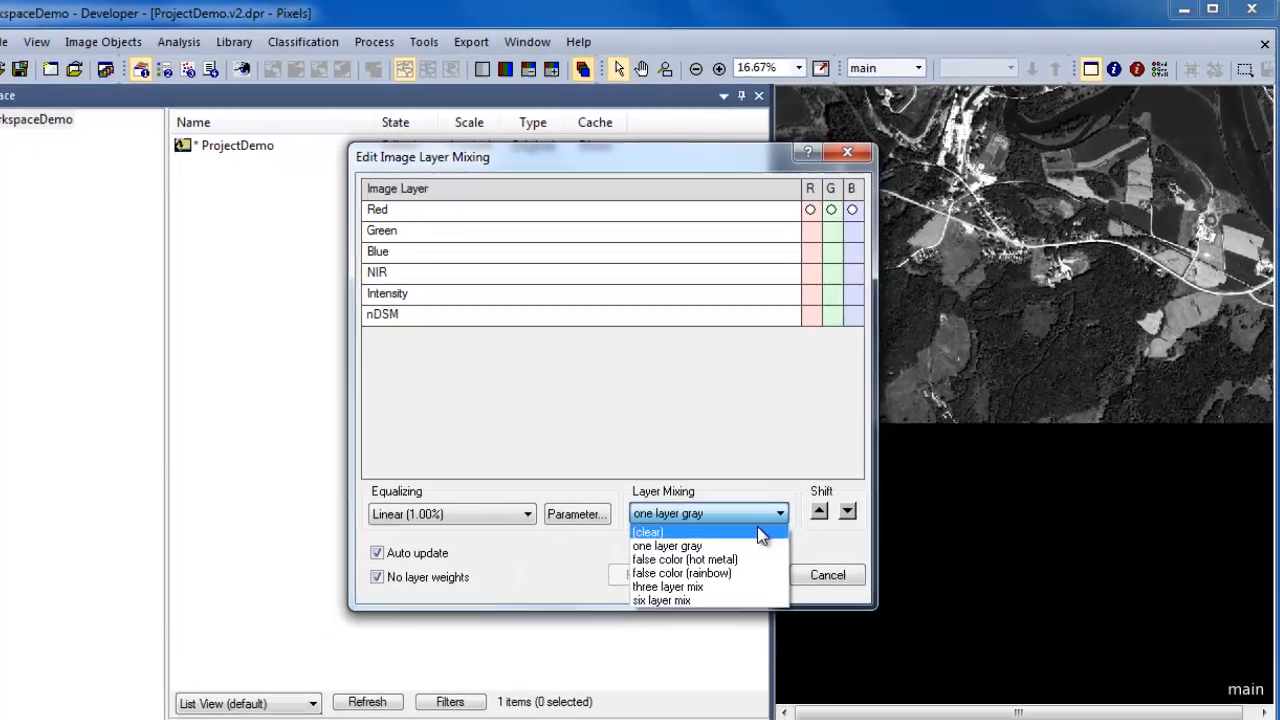
{"action": "left_click", "coordinate": [754, 558]}
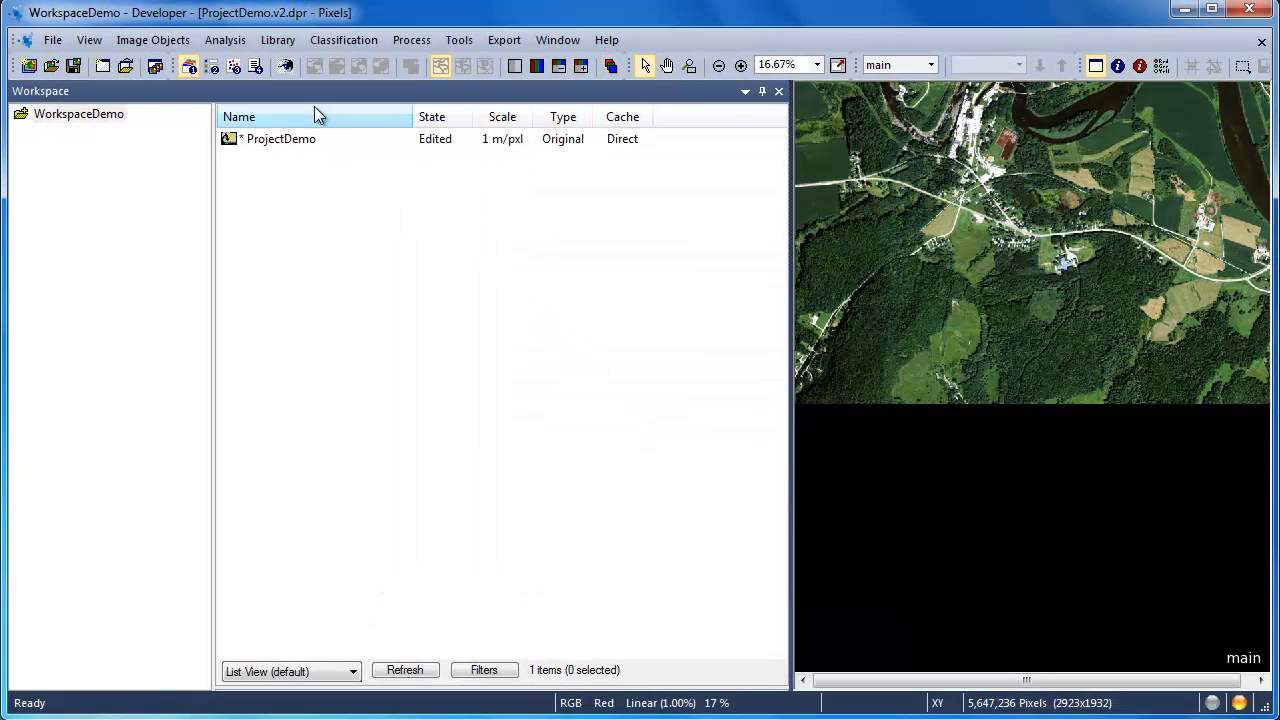
Step: Widen the image view and display the Hydrology thematic layer in it
{"action": "left_click", "coordinate": [285, 67]}
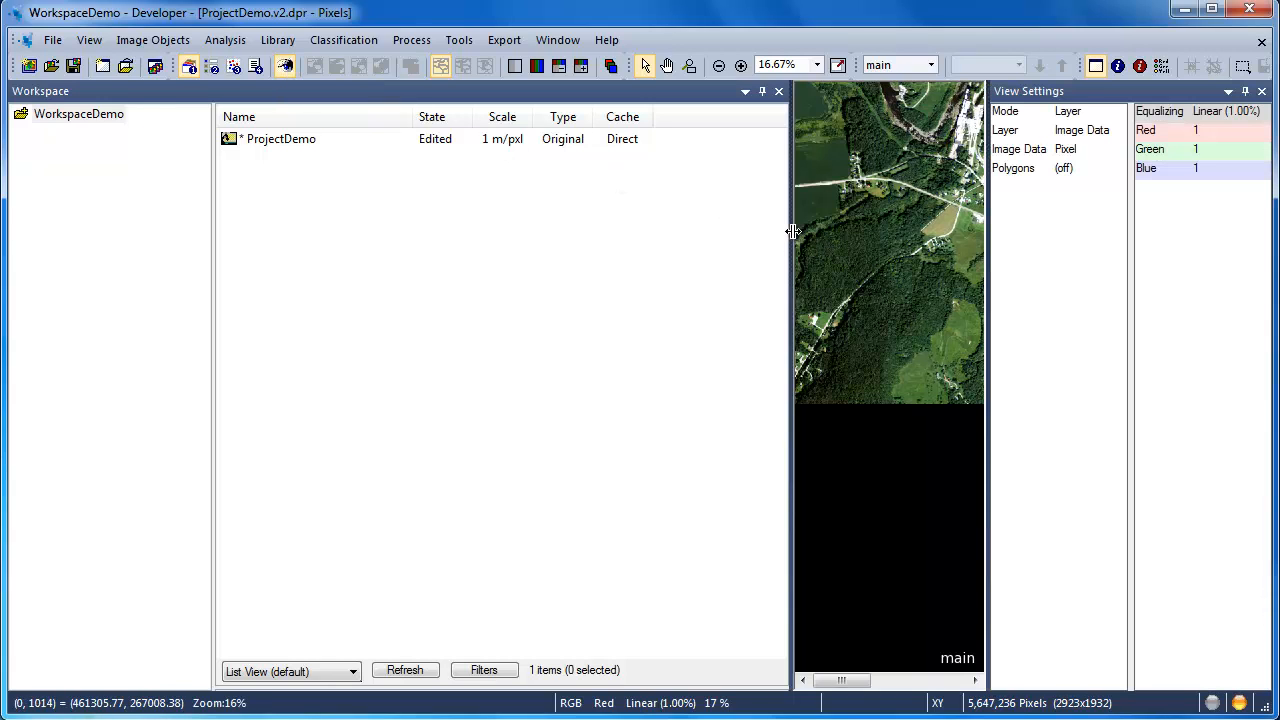
{"action": "left_click_drag", "start_coordinate": [790, 232], "coordinate": [548, 234]}
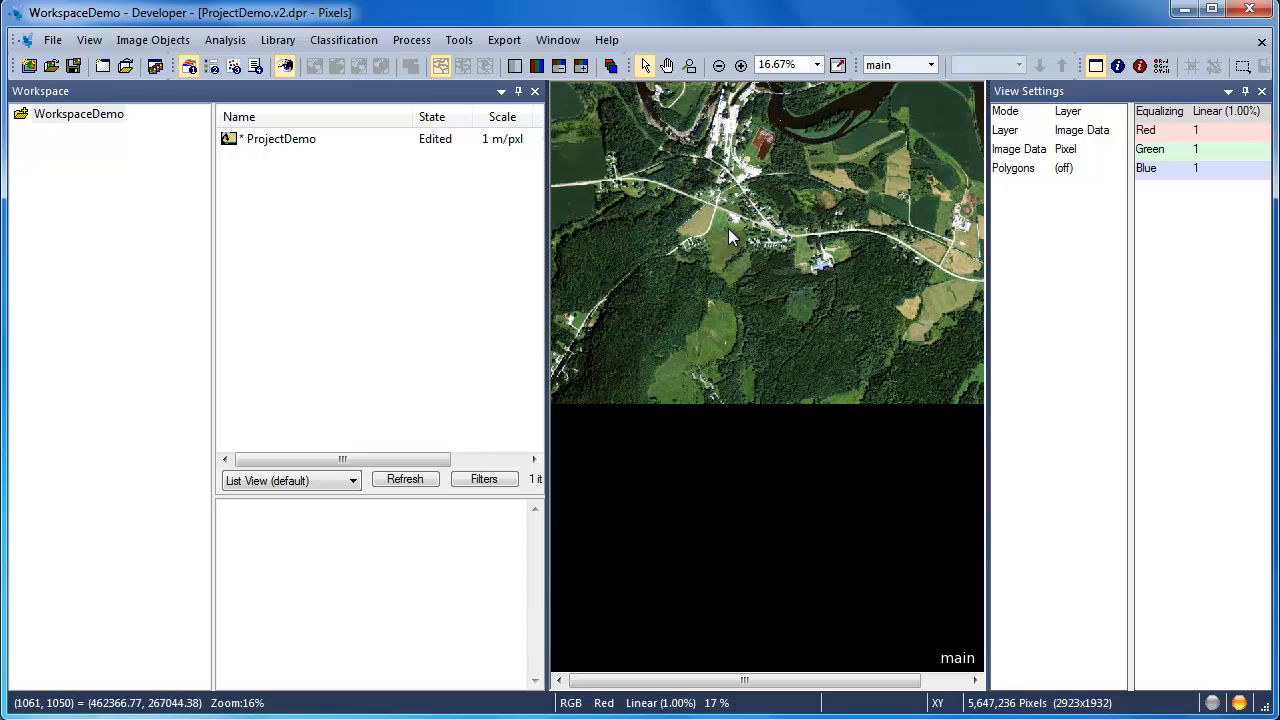
{"action": "left_click", "coordinate": [1079, 131]}
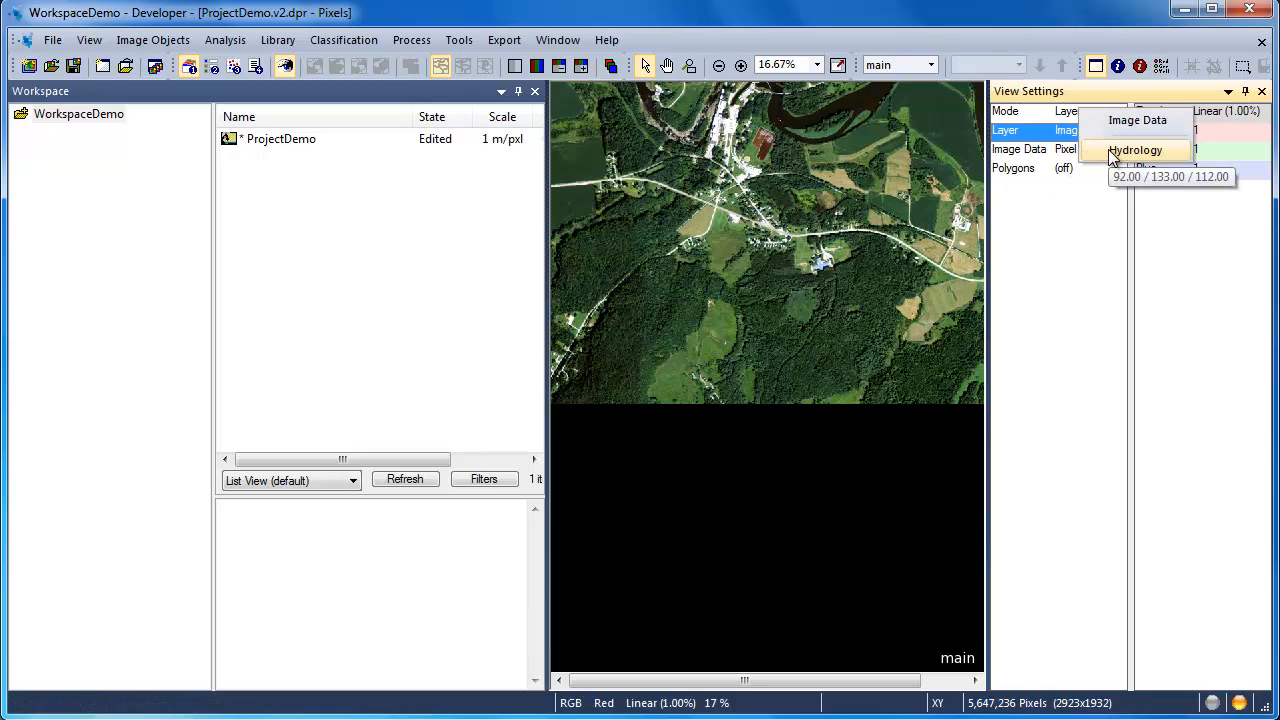
{"action": "left_click", "coordinate": [1134, 150]}
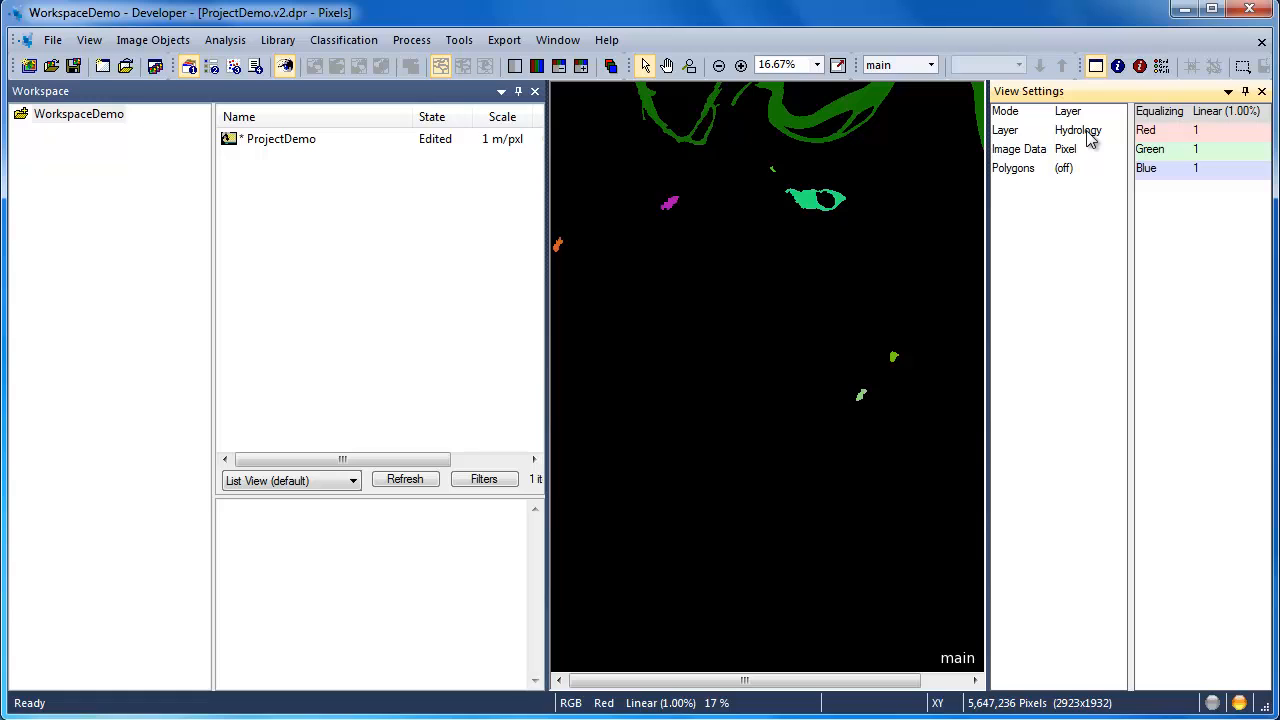
Step: Switch the displayed layer back to Image Data and close the view settings
{"action": "left_click", "coordinate": [1090, 139]}
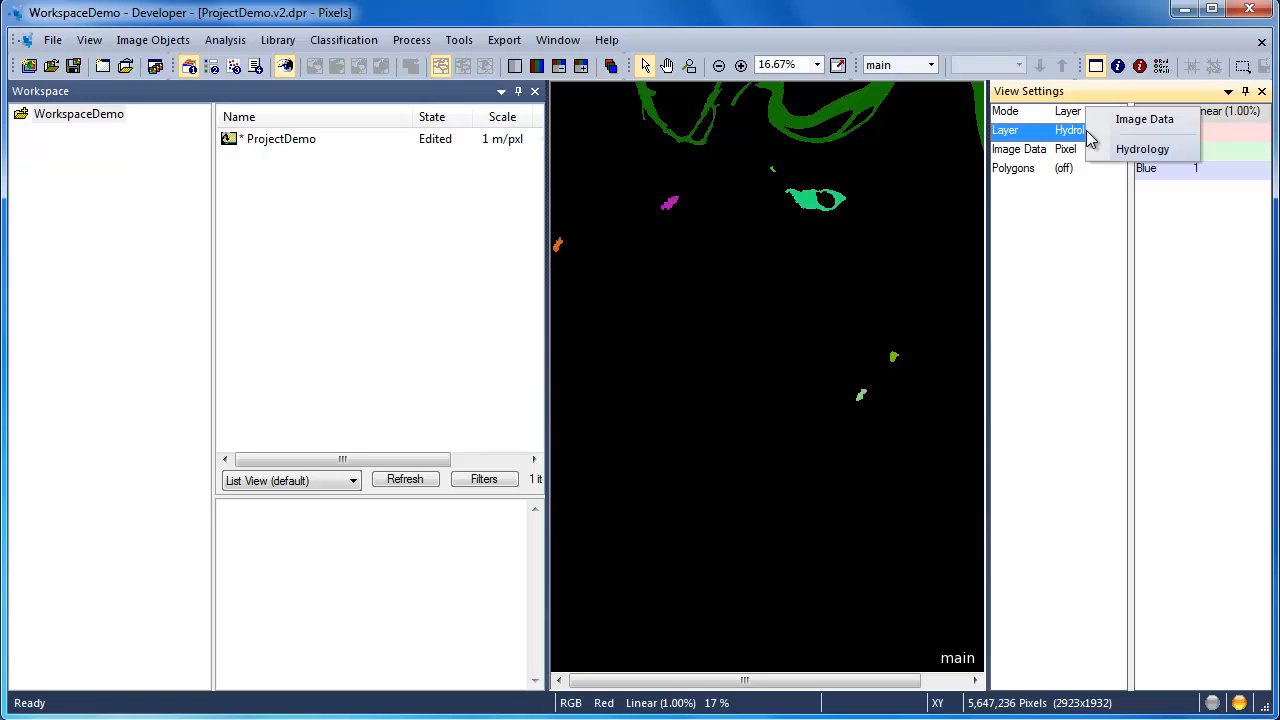
{"action": "left_click", "coordinate": [1122, 121]}
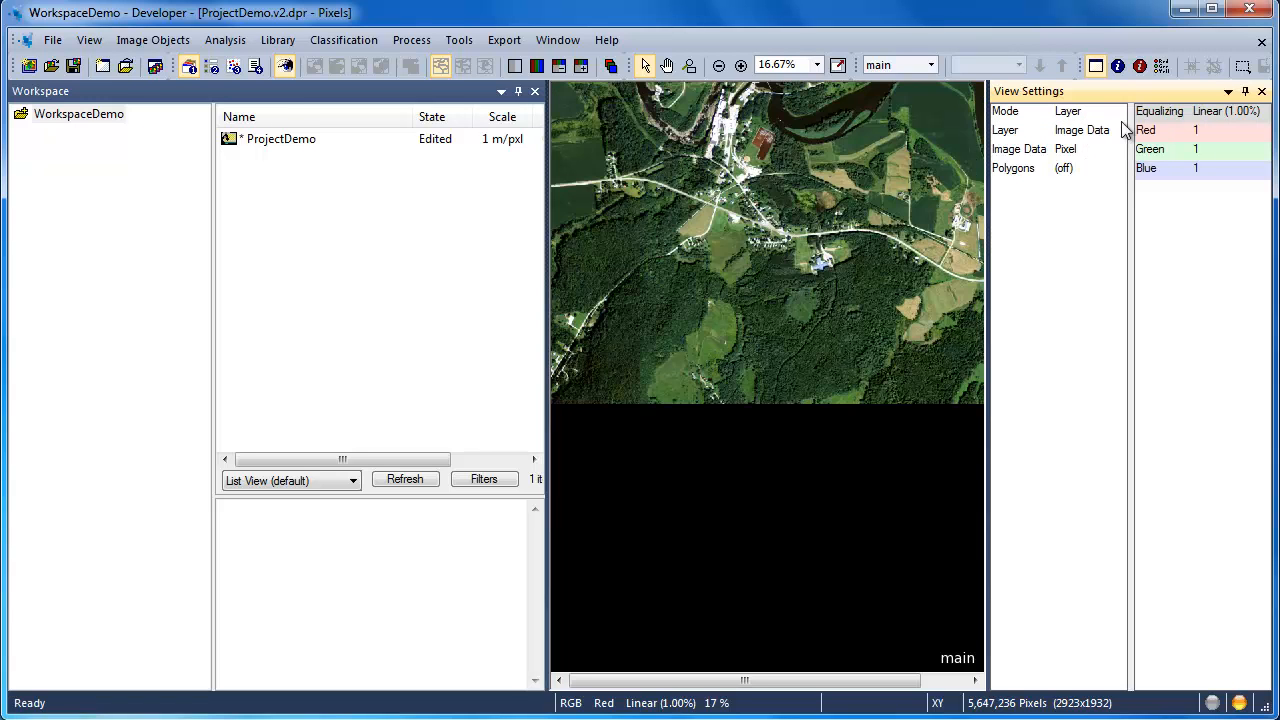
{"action": "left_click", "coordinate": [1262, 91]}
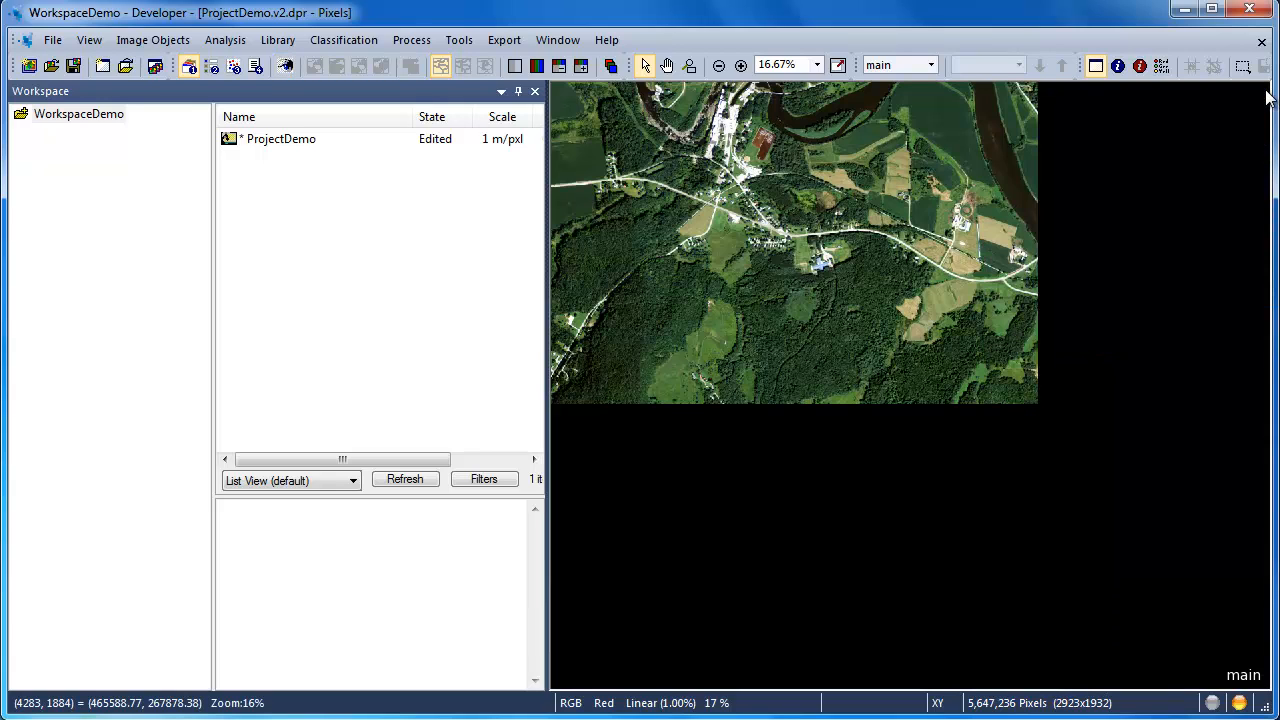
Step: Open the ProjectDemo project for modification, accept its existing settings and save the project changes
{"action": "right_click", "coordinate": [268, 146]}
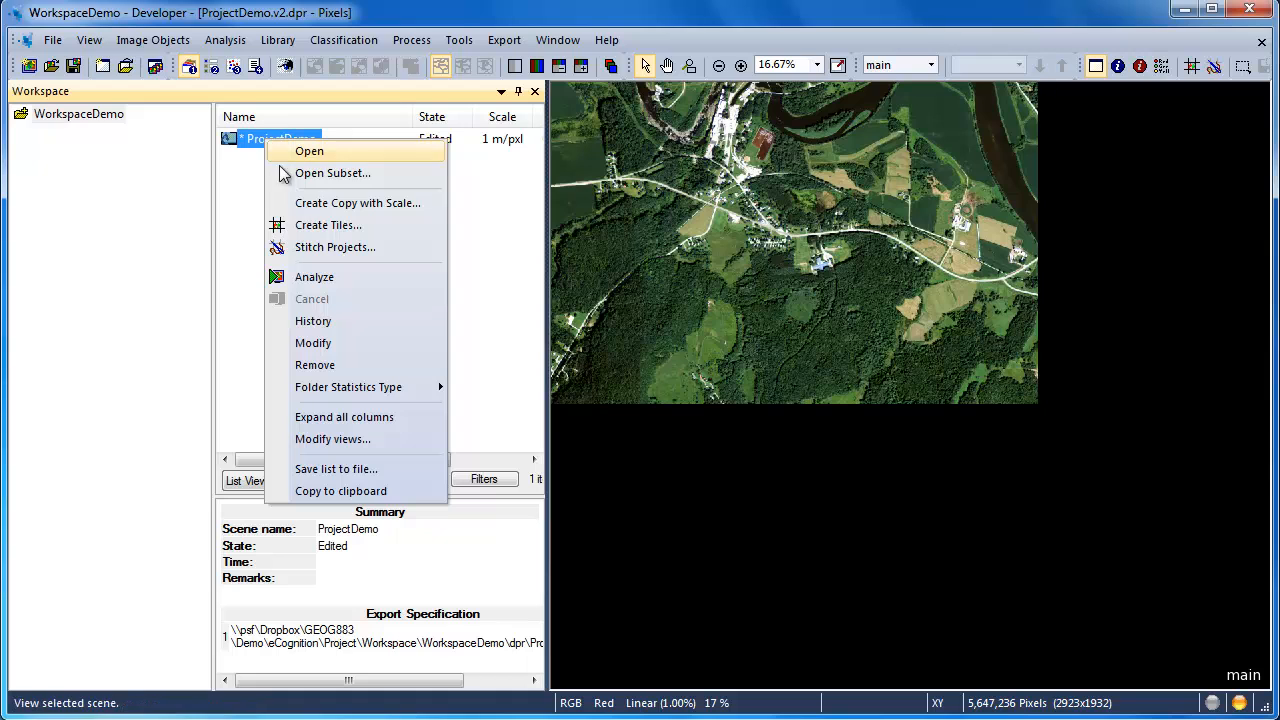
{"action": "left_click", "coordinate": [313, 343]}
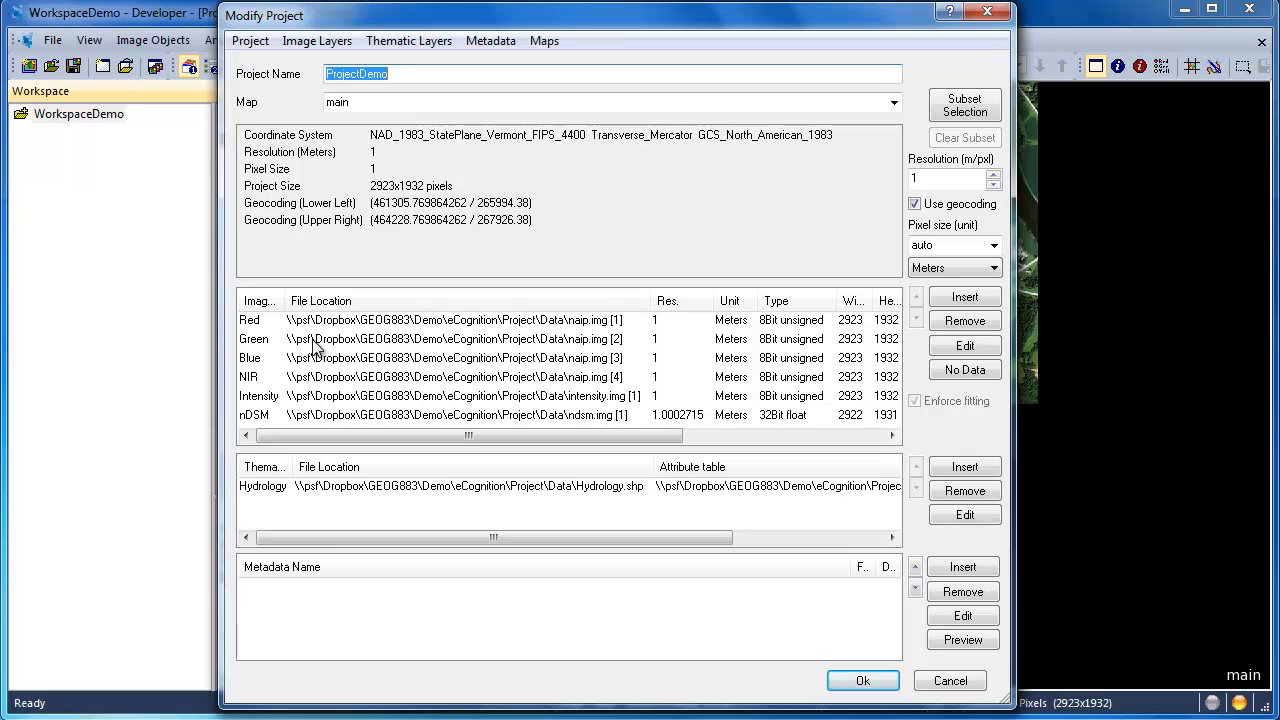
{"action": "left_click", "coordinate": [862, 682]}
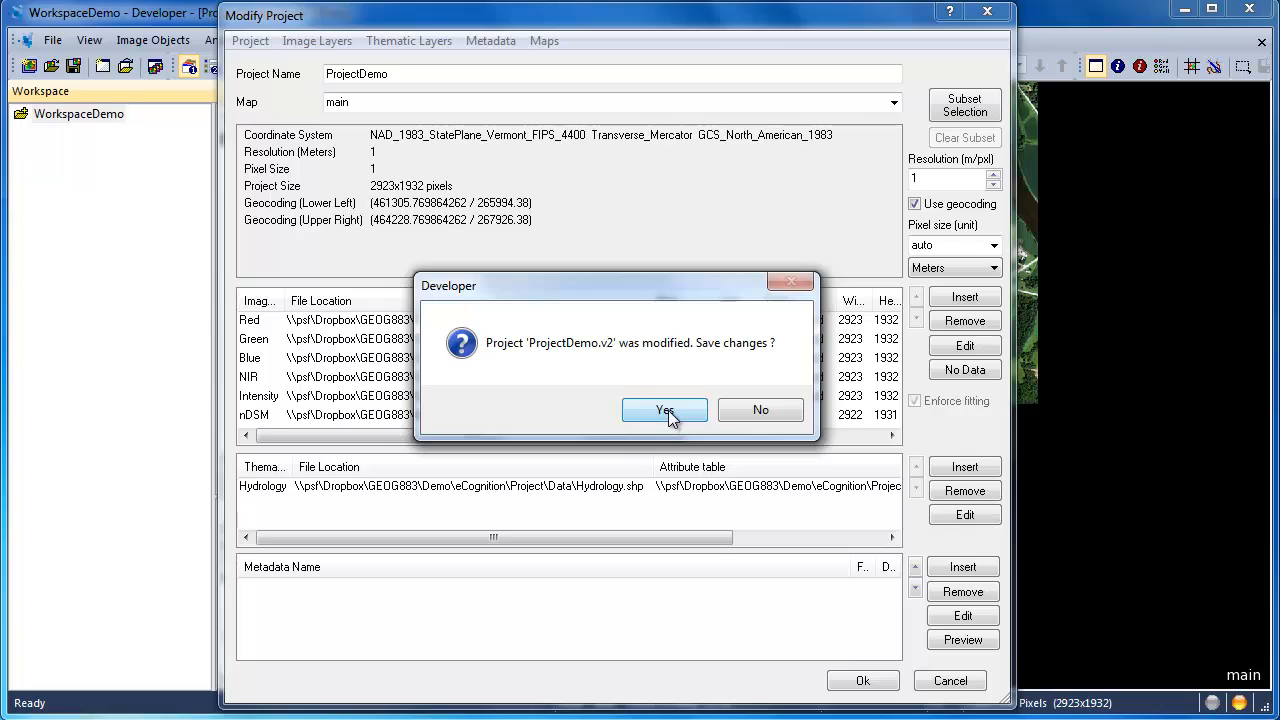
{"action": "left_click", "coordinate": [670, 420]}
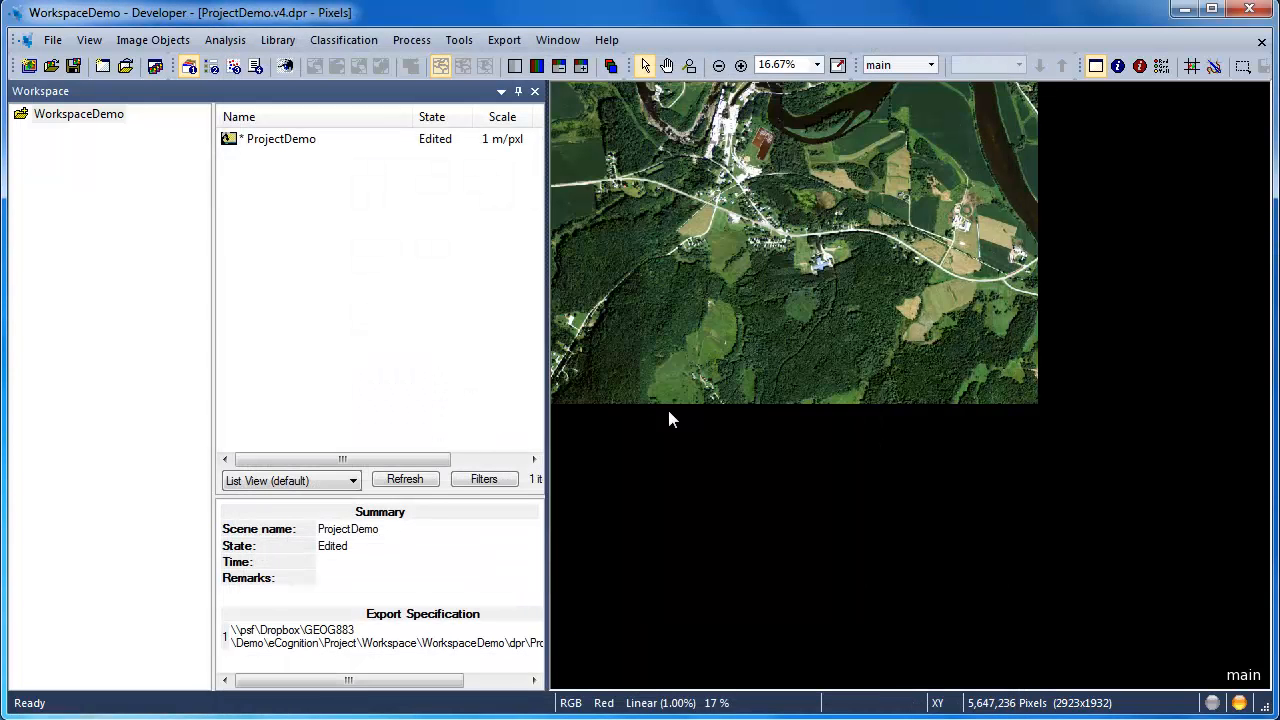
Step: Define a rectangular subset of about 368 x 275 pixels around the houses south of the main road and save it to the workspace as Subset
{"action": "left_click", "coordinate": [741, 65]}
{"action": "left_click", "coordinate": [741, 65]}
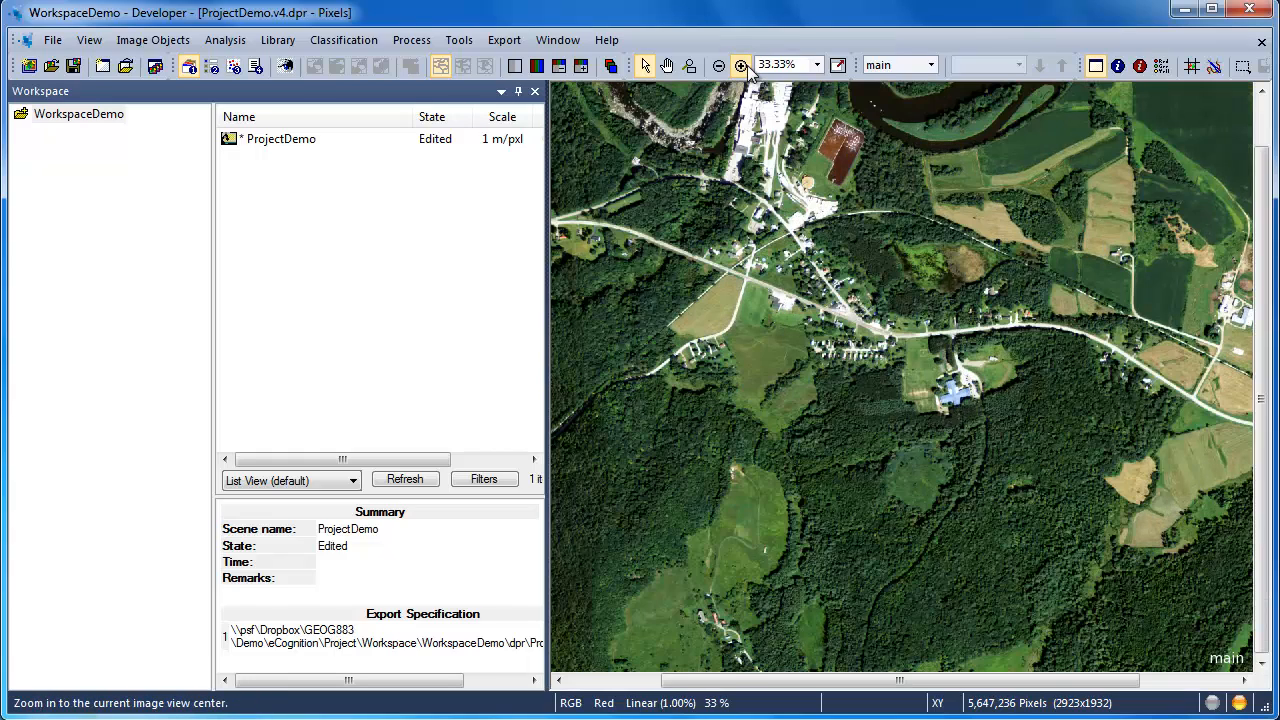
{"action": "left_click", "coordinate": [741, 65]}
{"action": "left_click", "coordinate": [741, 65]}
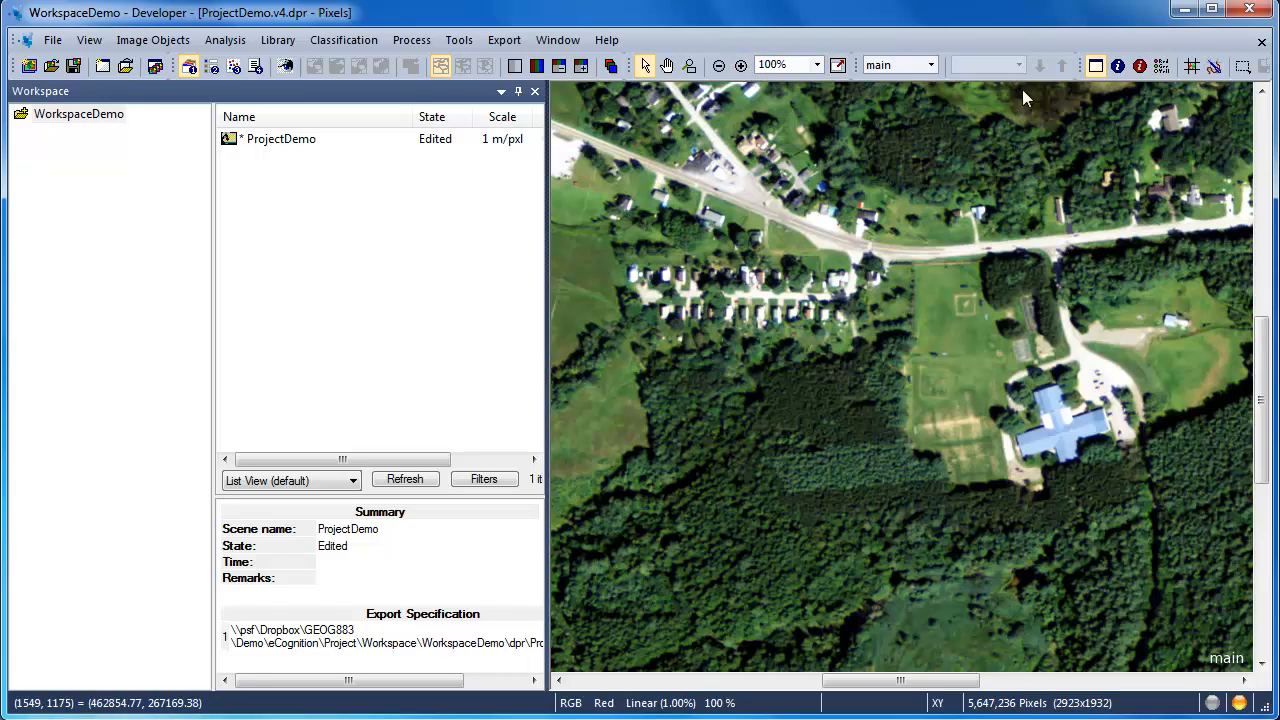
{"action": "left_click", "coordinate": [1246, 69]}
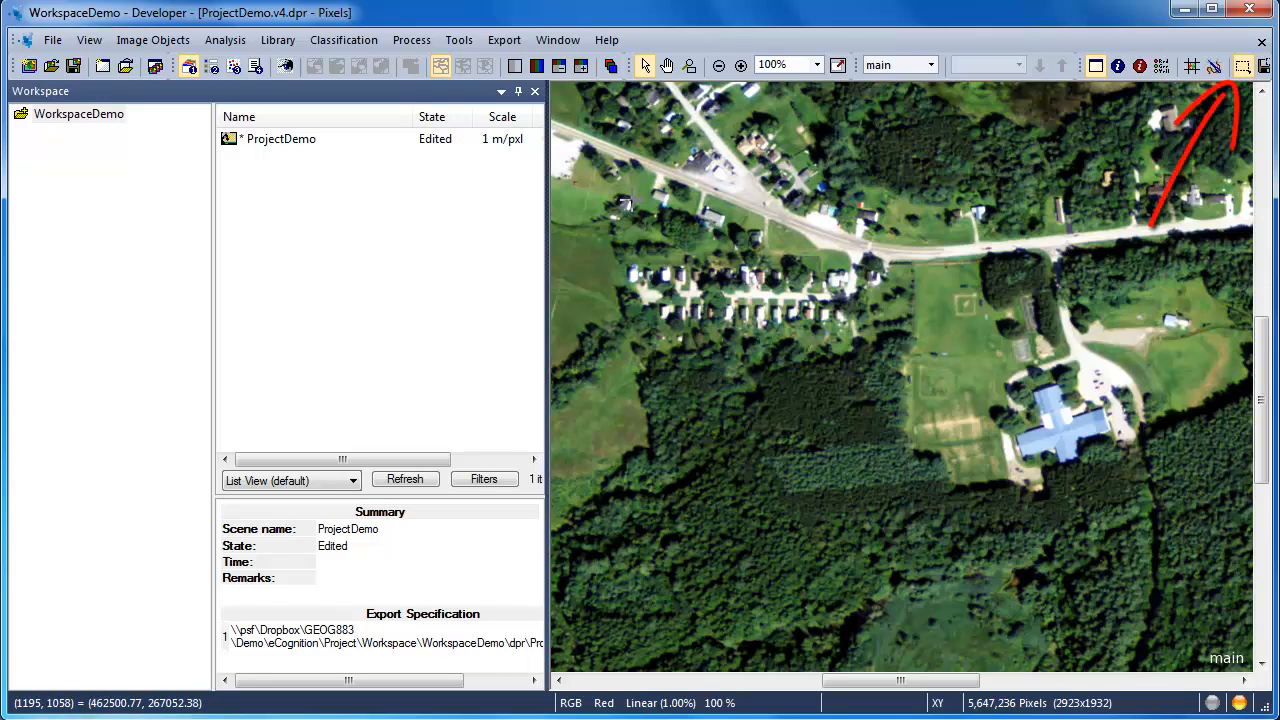
{"action": "mouse_move", "coordinate": [588, 143]}
{"action": "left_mouse_down"}
{"action": "mouse_move", "coordinate": [675, 318]}
{"action": "mouse_move", "coordinate": [900, 380]}
{"action": "mouse_move", "coordinate": [956, 418]}
{"action": "left_mouse_up"}
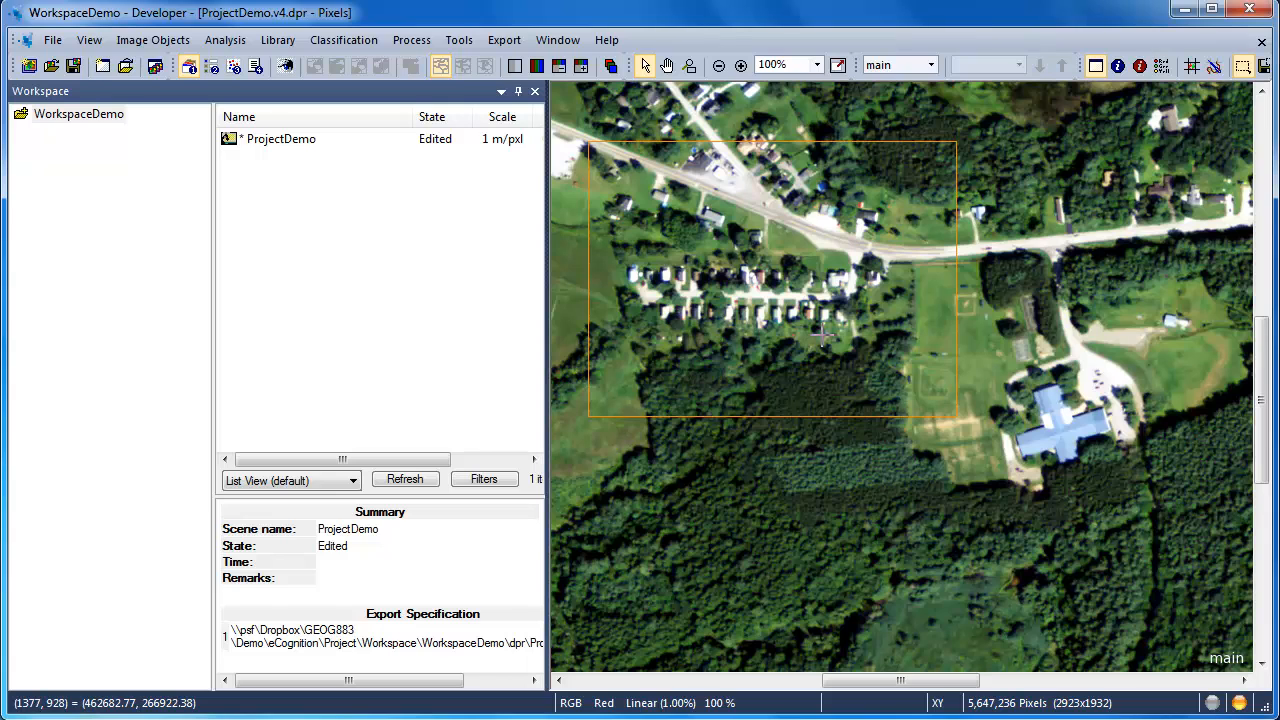
{"action": "right_click", "coordinate": [825, 343]}
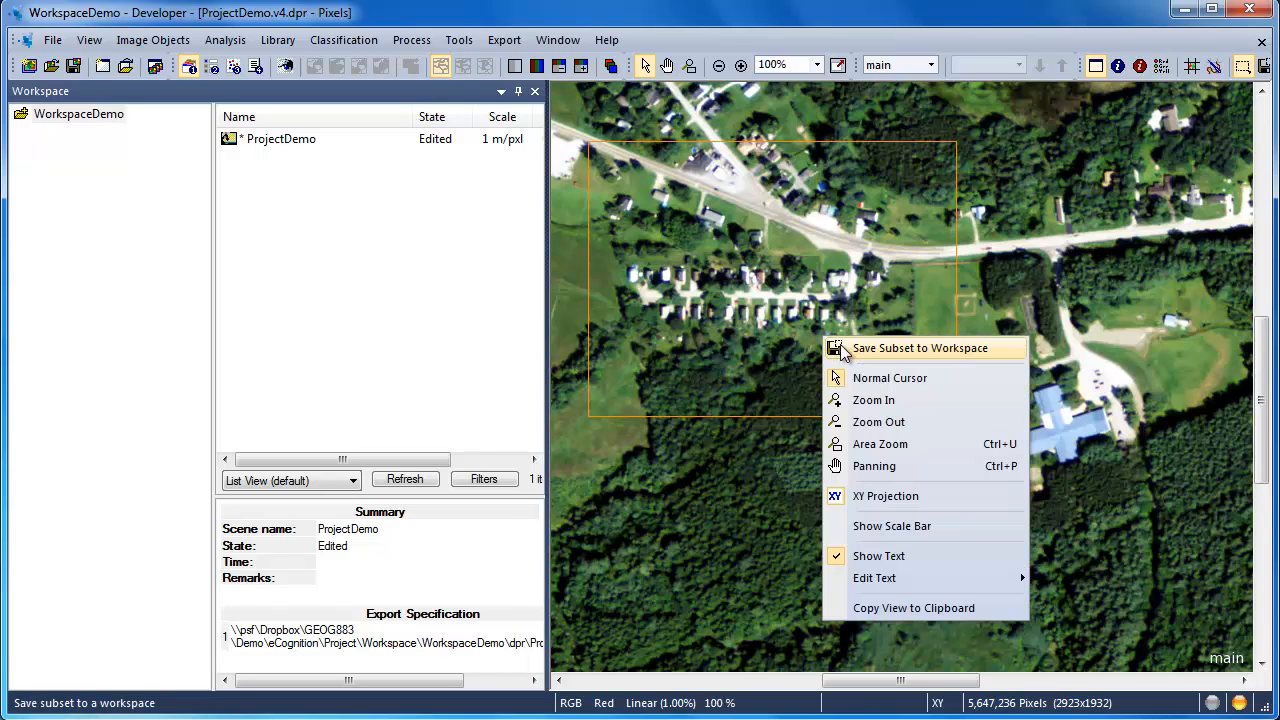
{"action": "left_click", "coordinate": [846, 348]}
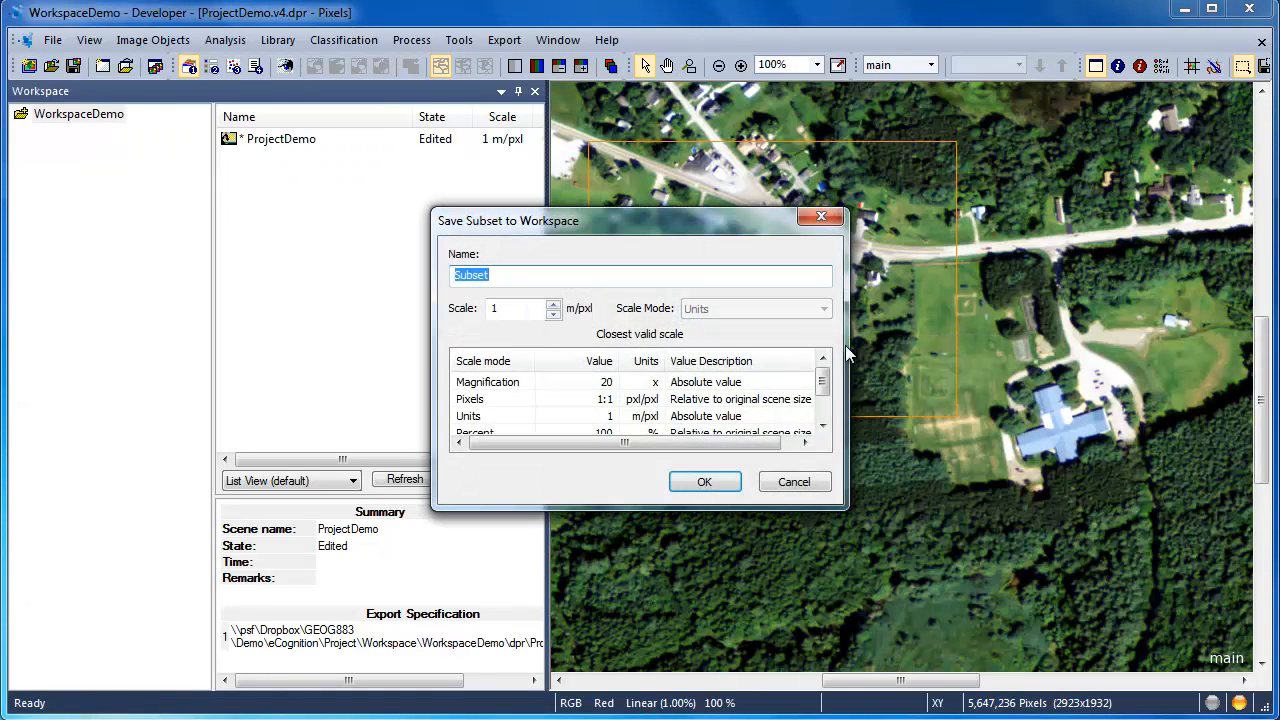
{"action": "left_click", "coordinate": [712, 482]}
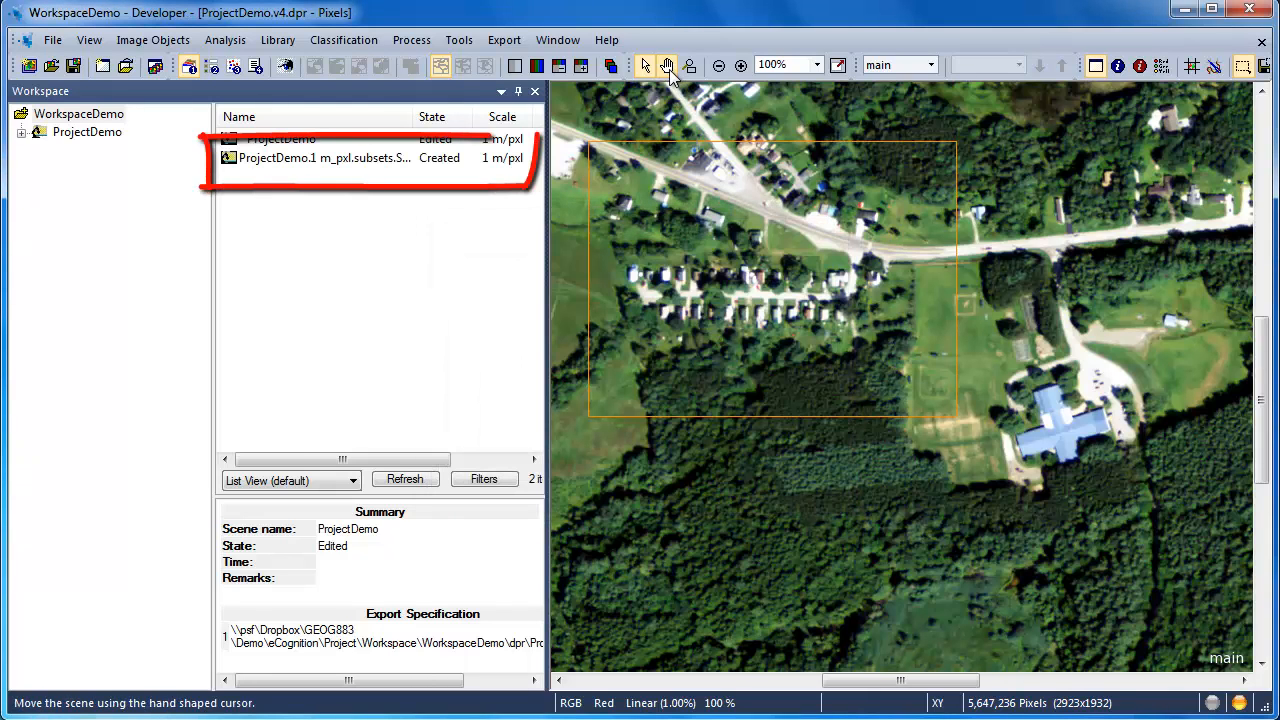
Step: Define a second subset of about 537 x 433 pixels around the brown ponds and river bend, saving it to the workspace as Subset 2
{"action": "left_click", "coordinate": [667, 65]}
{"action": "left_click_drag", "start_coordinate": [667, 110], "coordinate": [886, 474]}
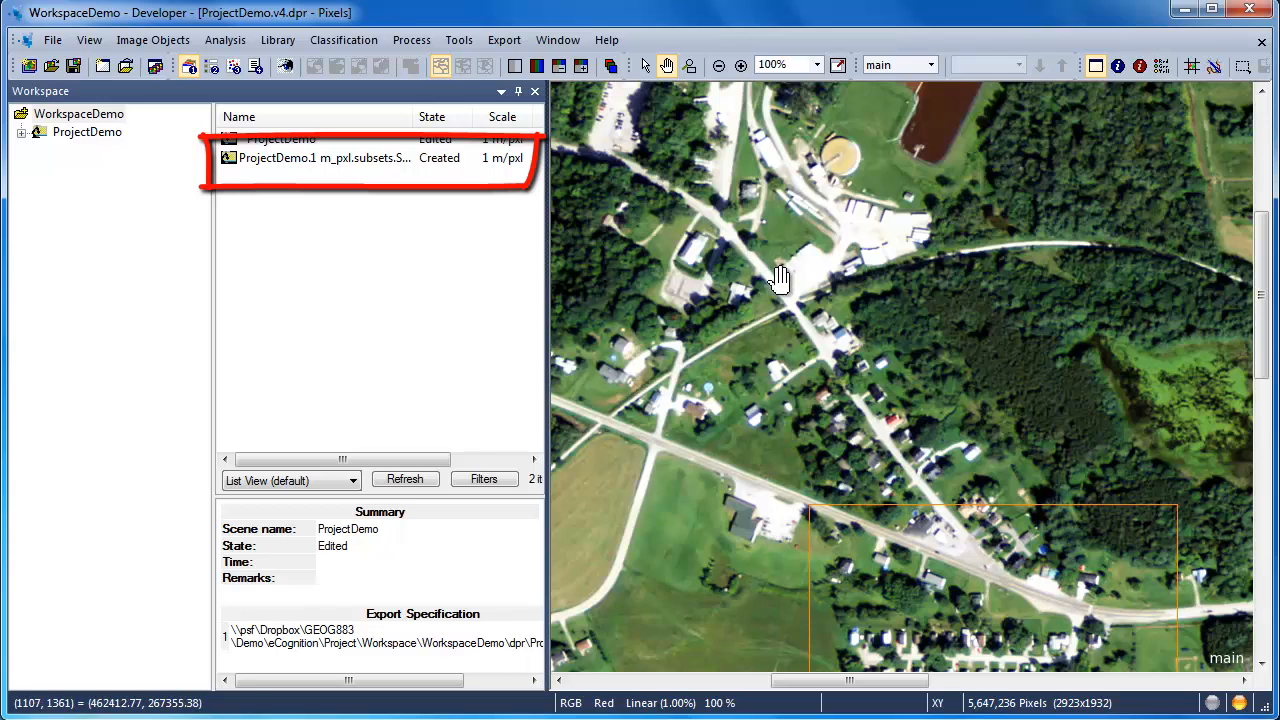
{"action": "left_click_drag", "start_coordinate": [788, 317], "coordinate": [850, 598]}
{"action": "mouse_move", "coordinate": [819, 339]}
{"action": "left_mouse_down"}
{"action": "mouse_move", "coordinate": [736, 452]}
{"action": "mouse_move", "coordinate": [685, 451]}
{"action": "left_mouse_up"}
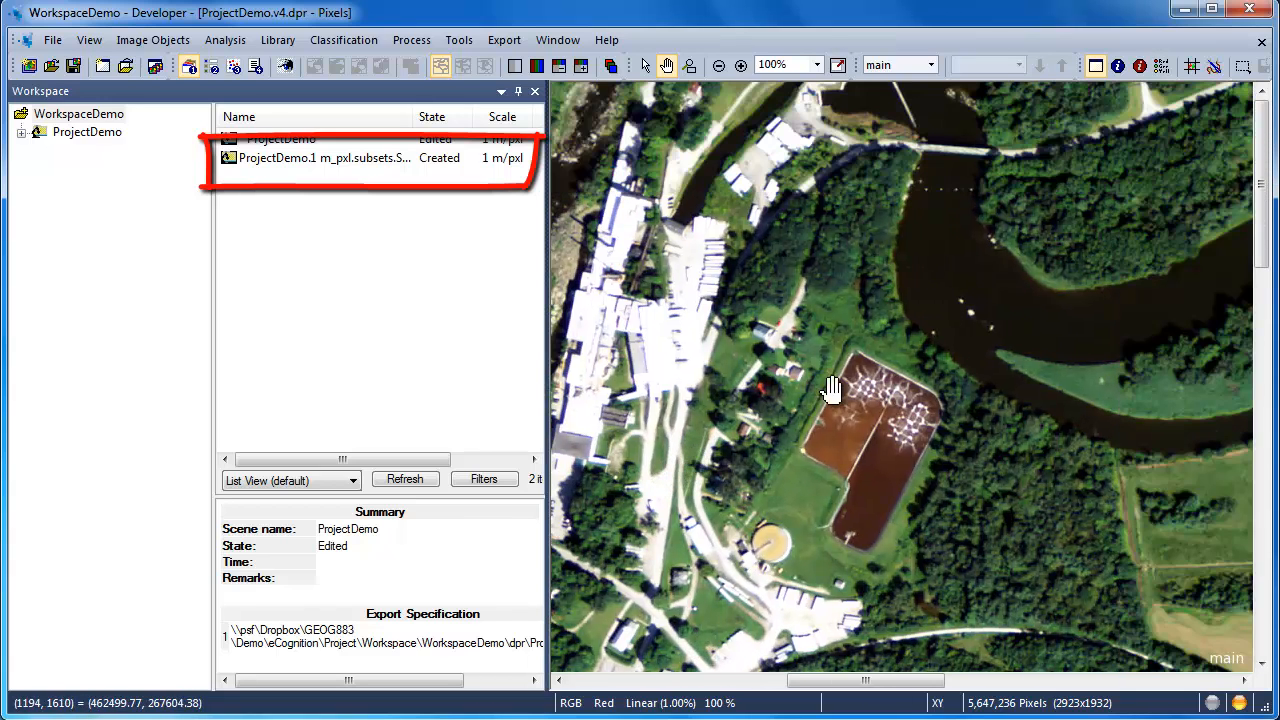
{"action": "left_click_drag", "start_coordinate": [940, 362], "coordinate": [880, 357]}
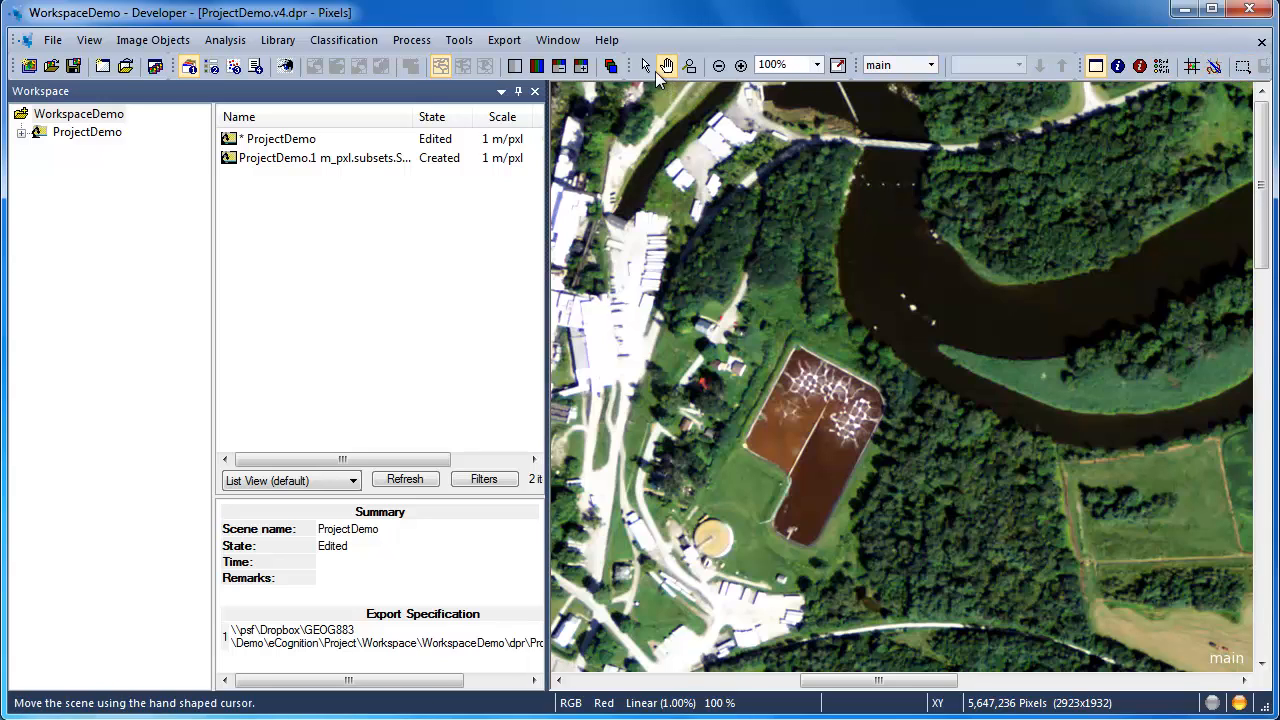
{"action": "left_click", "coordinate": [643, 63]}
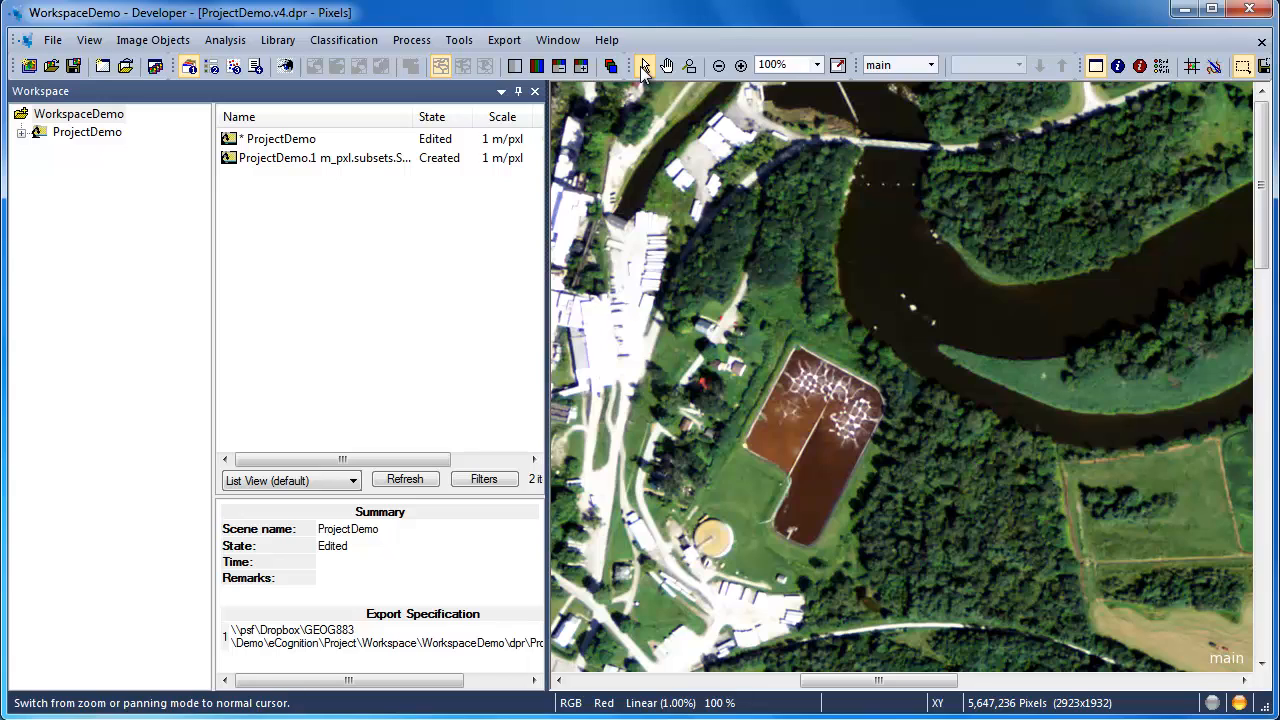
{"action": "left_click_drag", "start_coordinate": [622, 180], "coordinate": [1160, 610]}
{"action": "right_click", "coordinate": [1046, 517]}
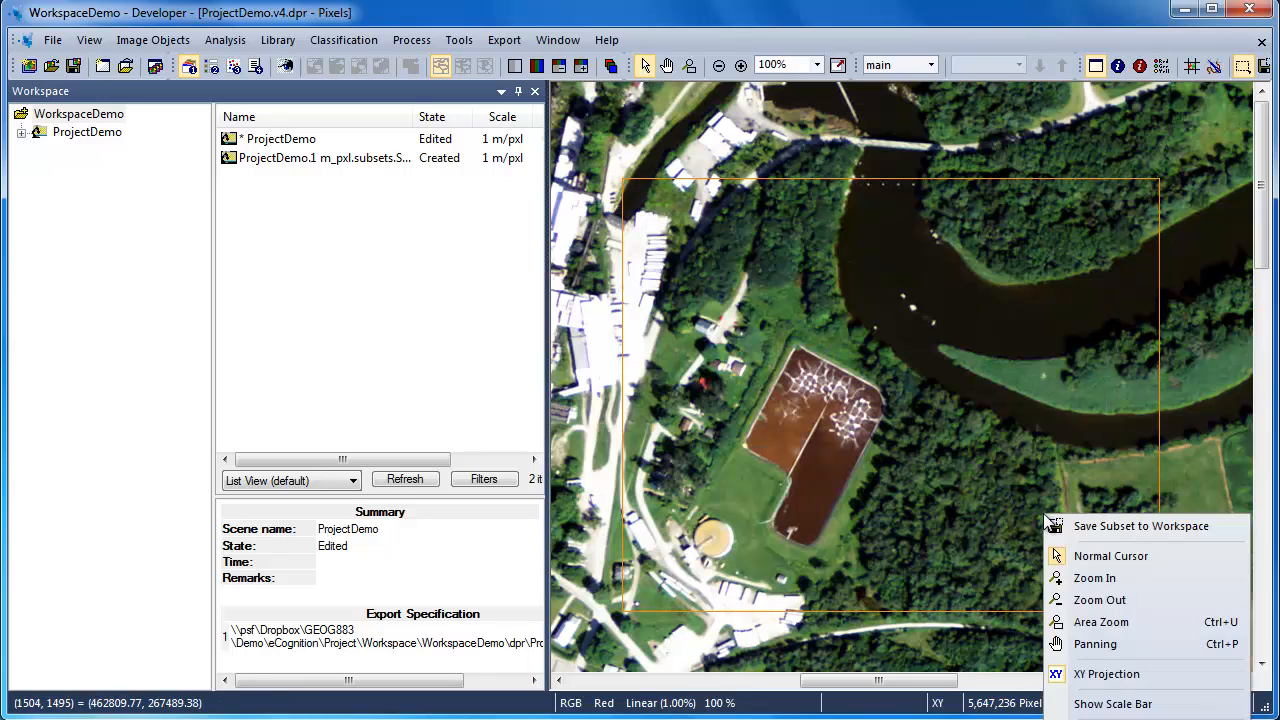
{"action": "left_click", "coordinate": [1064, 525]}
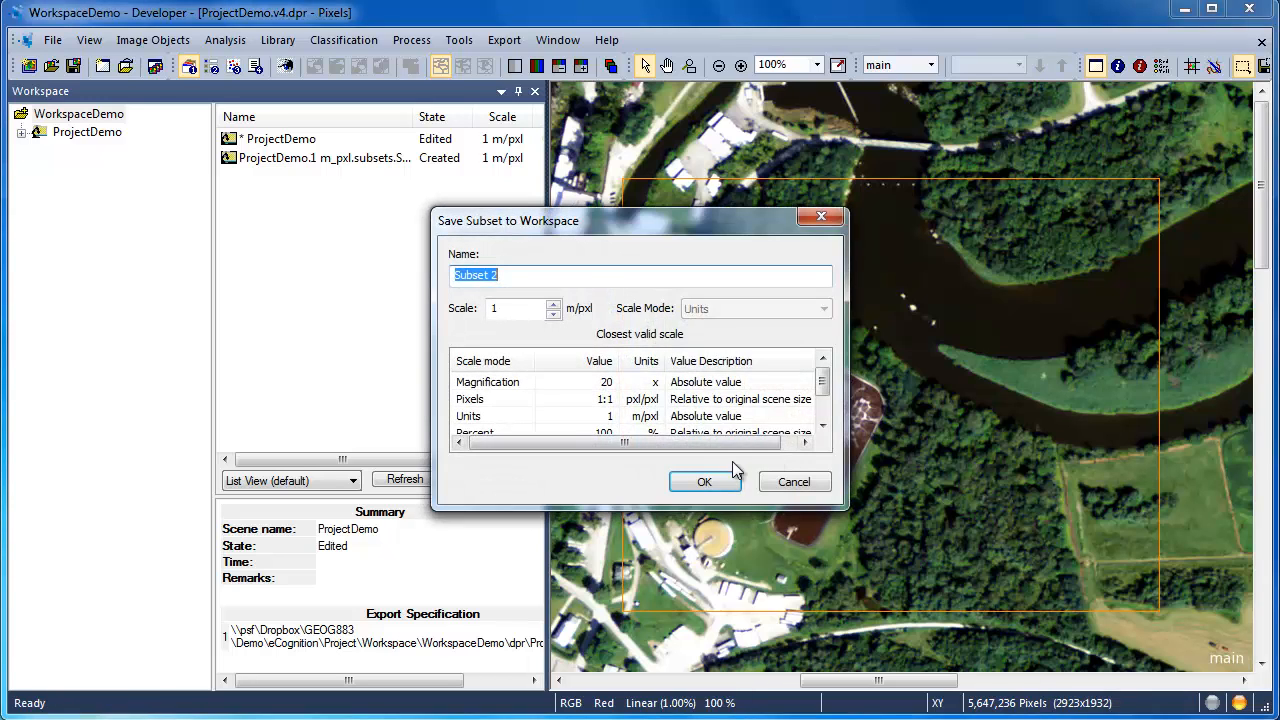
{"action": "left_click", "coordinate": [706, 481]}
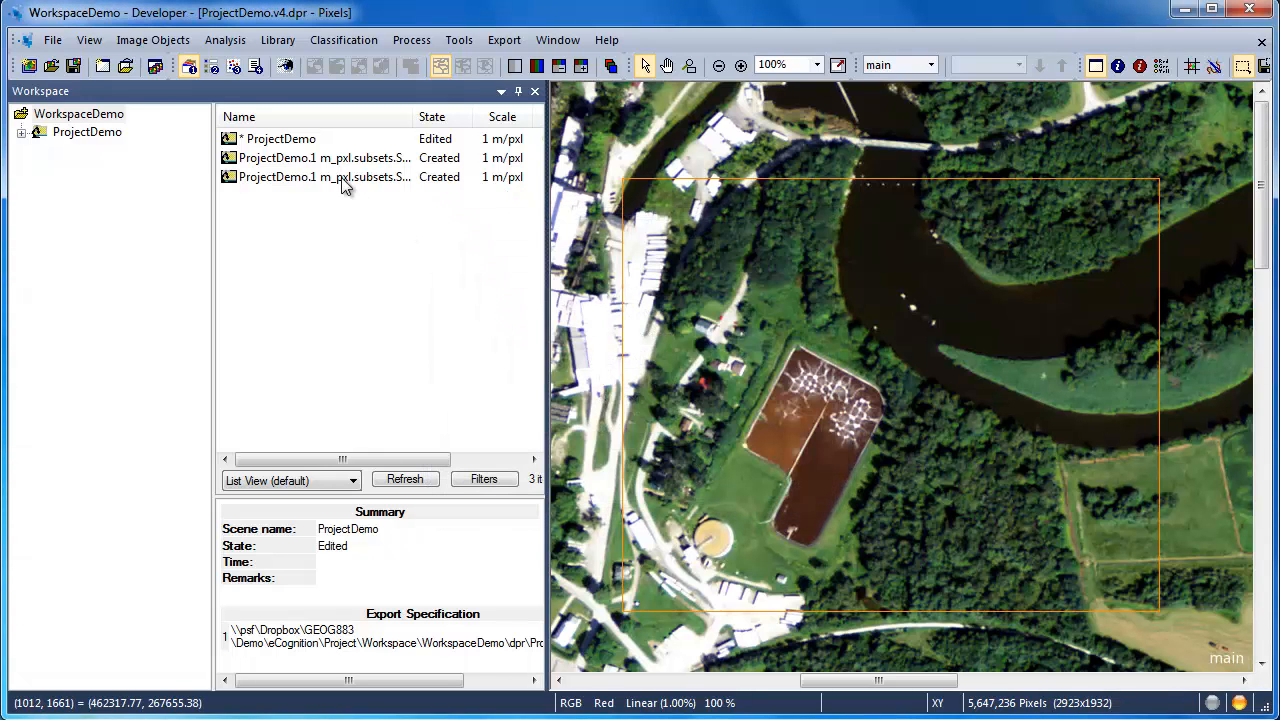
Step: View Subset, Subset 2 and the full ProjectDemo scene in turn from the workspace
{"action": "double_click", "coordinate": [335, 160]}
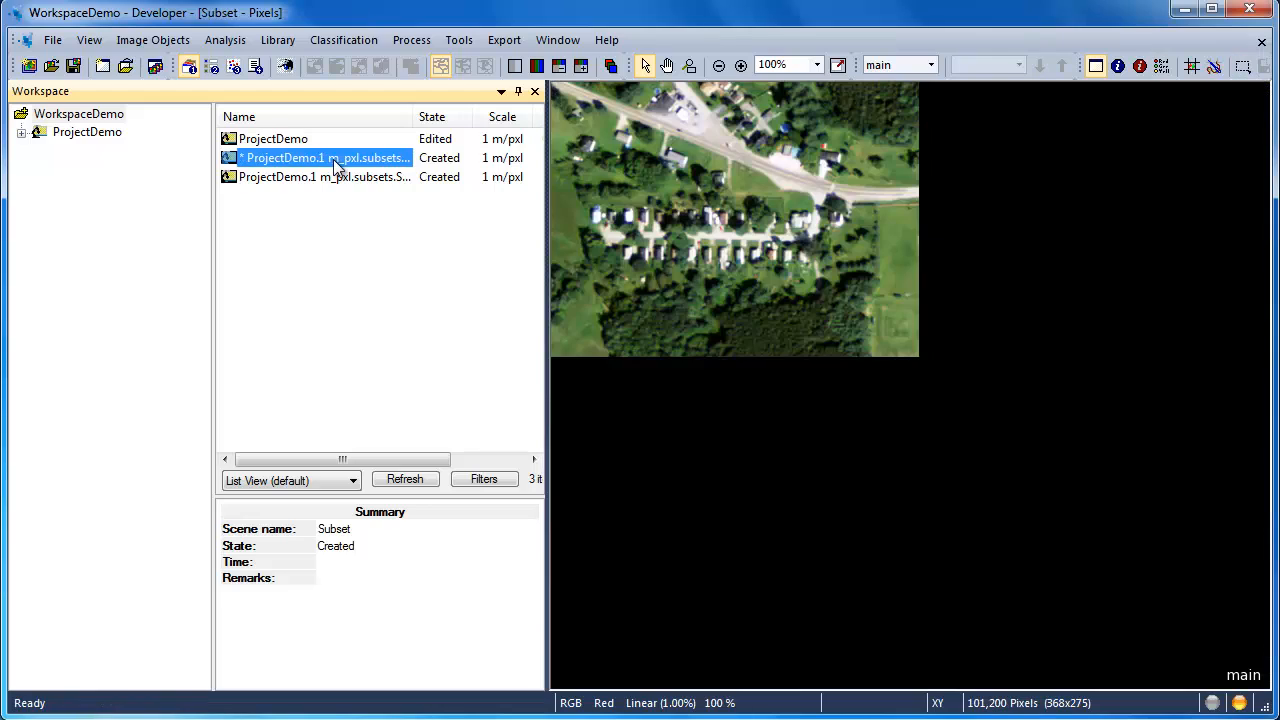
{"action": "left_click", "coordinate": [338, 177]}
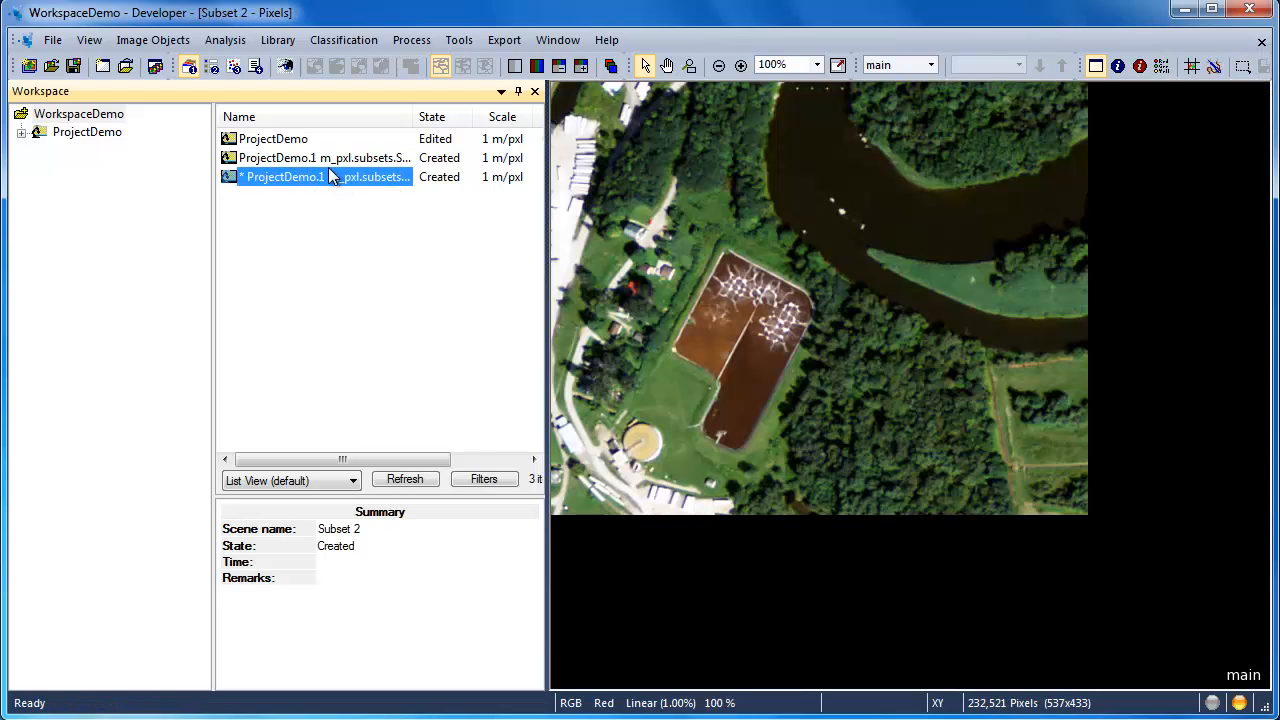
{"action": "left_click", "coordinate": [323, 160]}
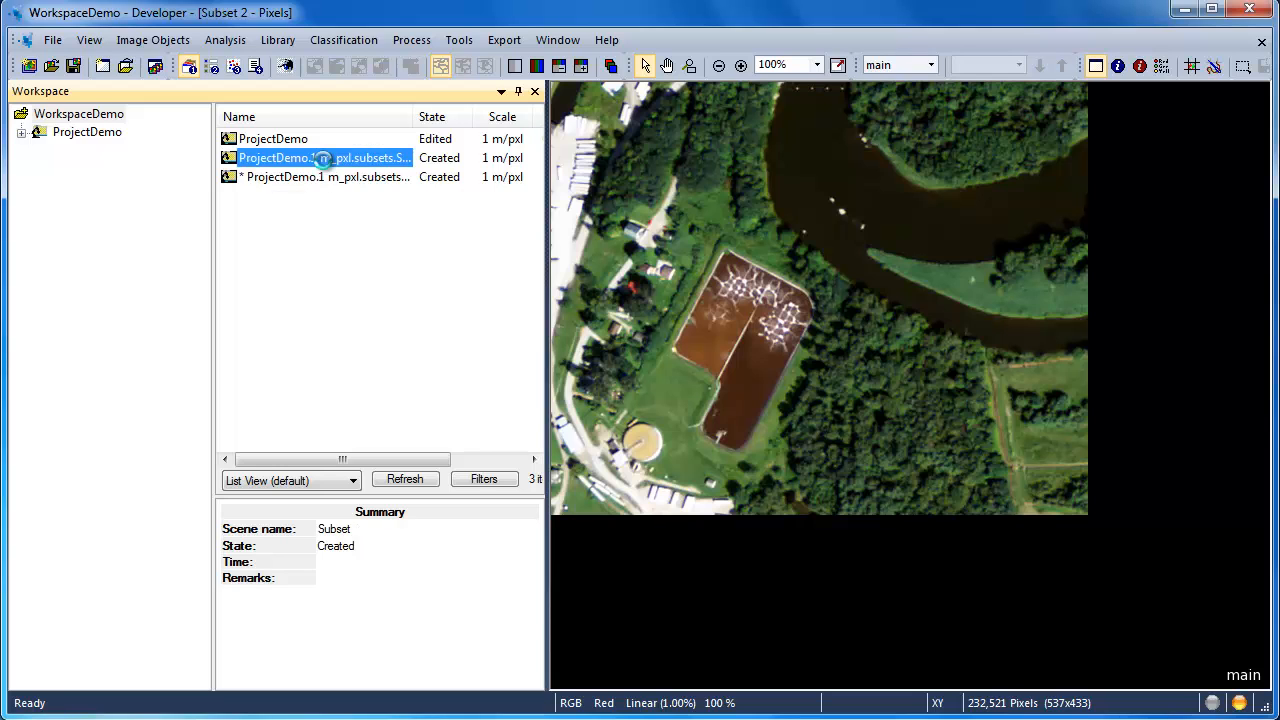
{"action": "left_click", "coordinate": [292, 143]}
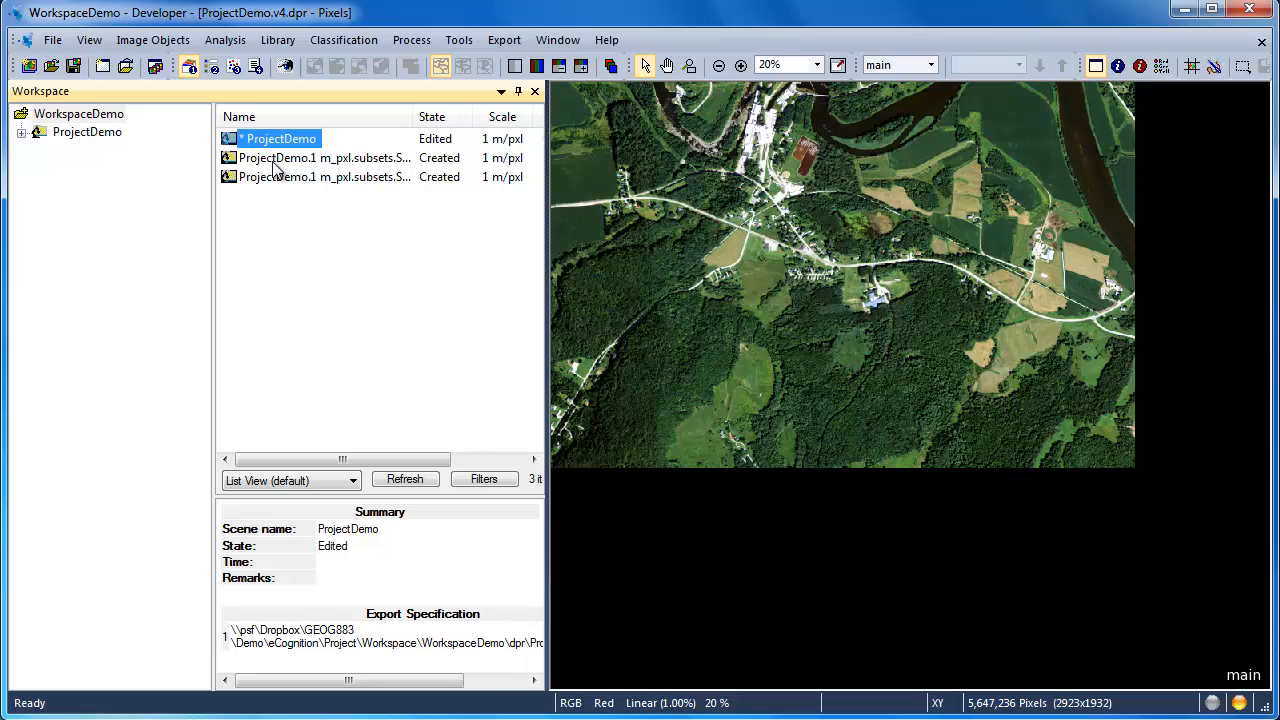
Step: Open Subset and Subset 2 in turn and save each one as a project
{"action": "left_click", "coordinate": [276, 162]}
{"action": "double_click", "coordinate": [258, 160]}
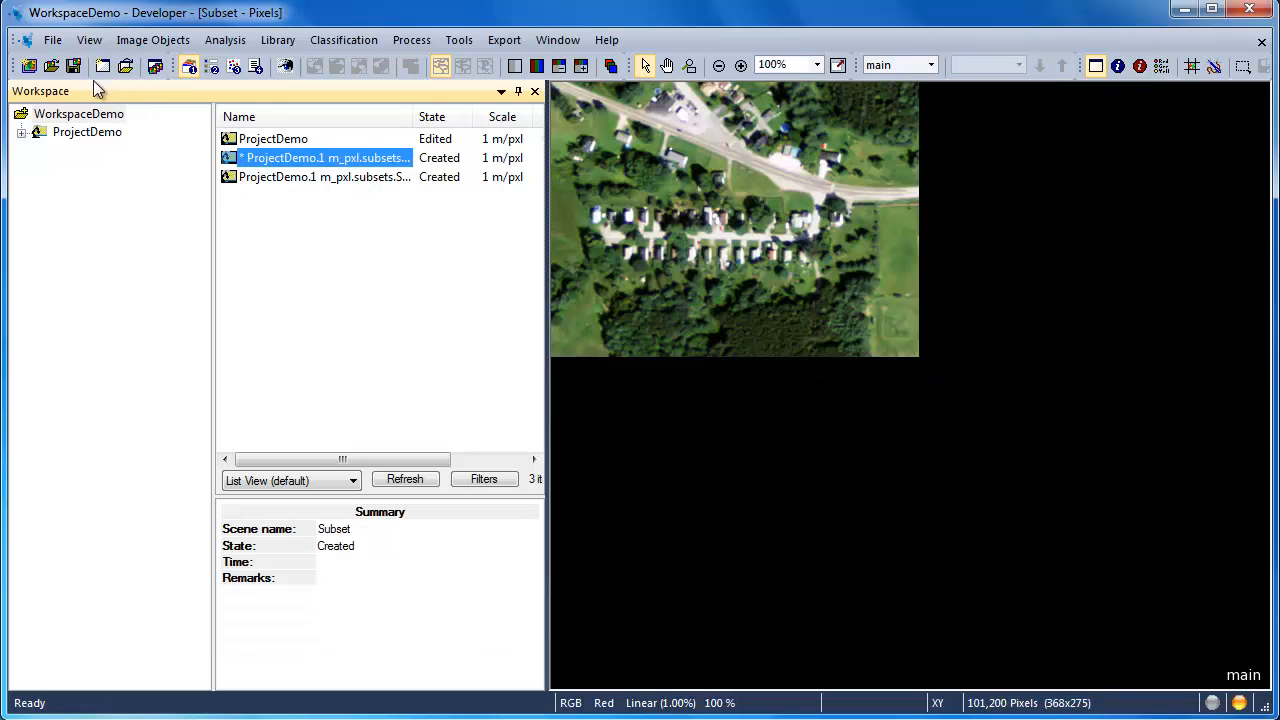
{"action": "left_click", "coordinate": [73, 65]}
{"action": "left_click", "coordinate": [242, 179]}
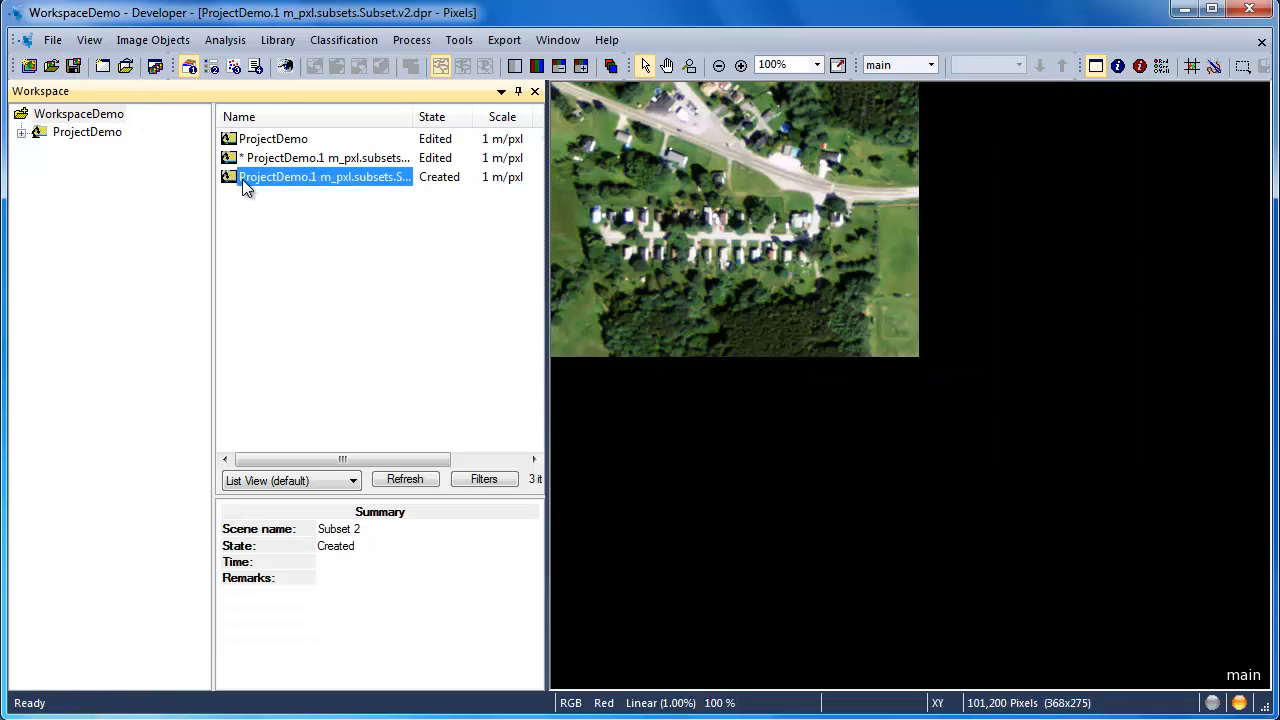
{"action": "double_click", "coordinate": [242, 179]}
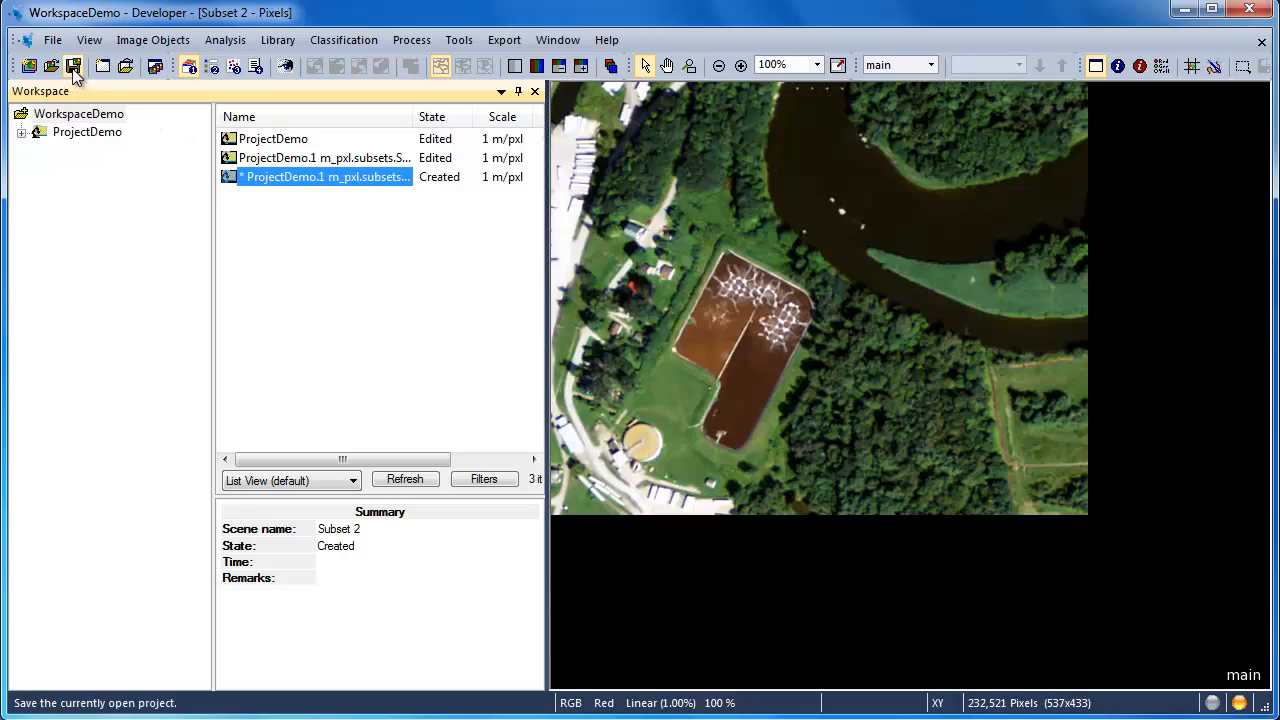
{"action": "left_click", "coordinate": [73, 68]}
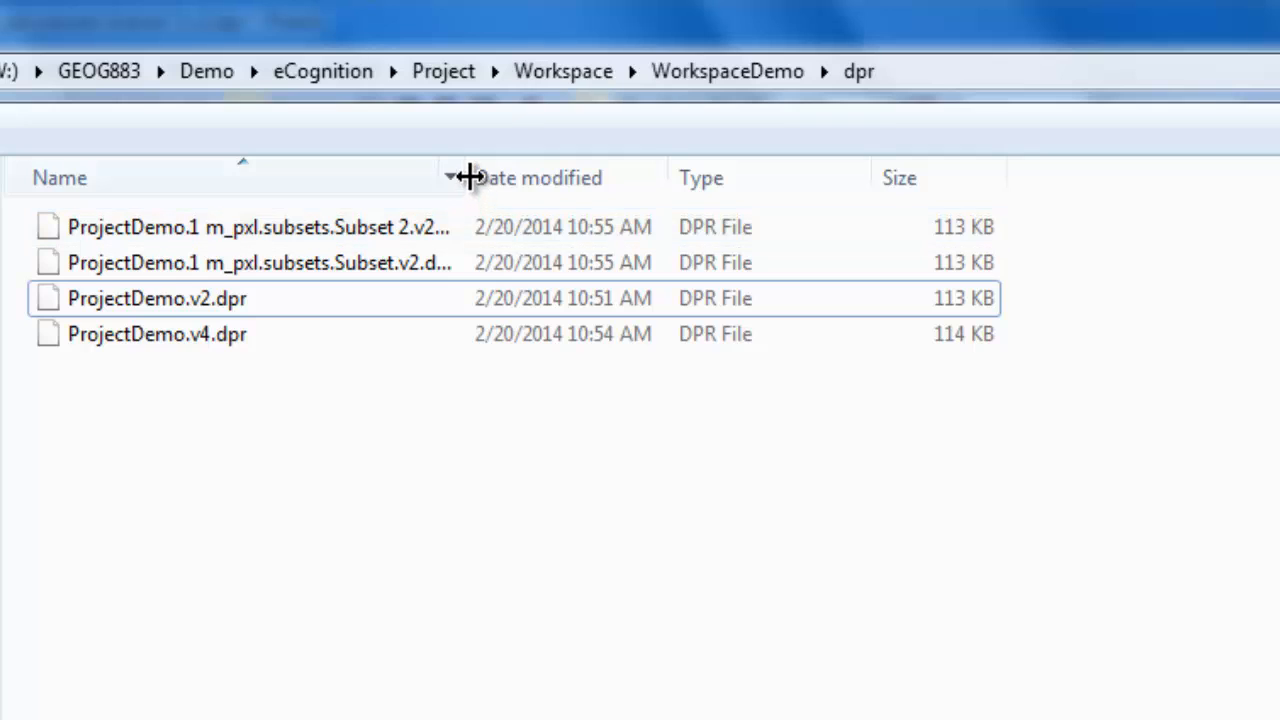
Step: Switch to the WorkspaceDemo dpr folder in Windows Explorer and widen the Name column to read the full project file names
{"action": "left_click_drag", "start_coordinate": [471, 176], "coordinate": [569, 166]}
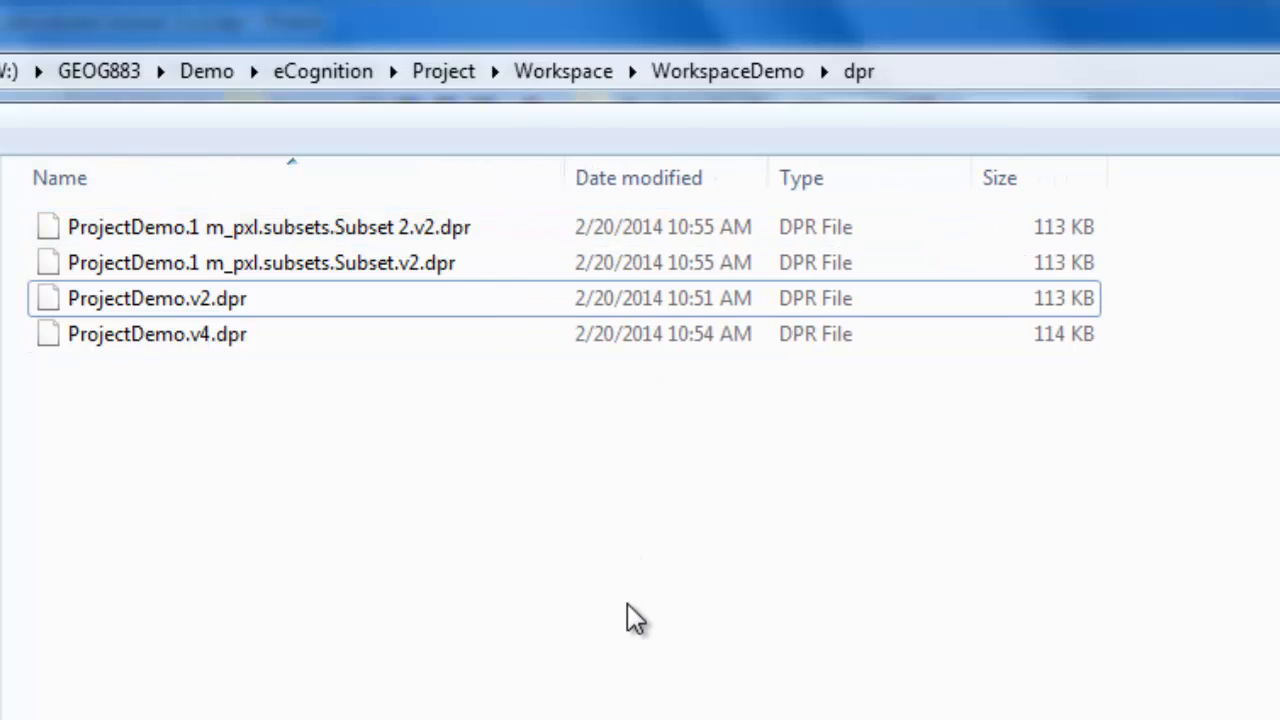